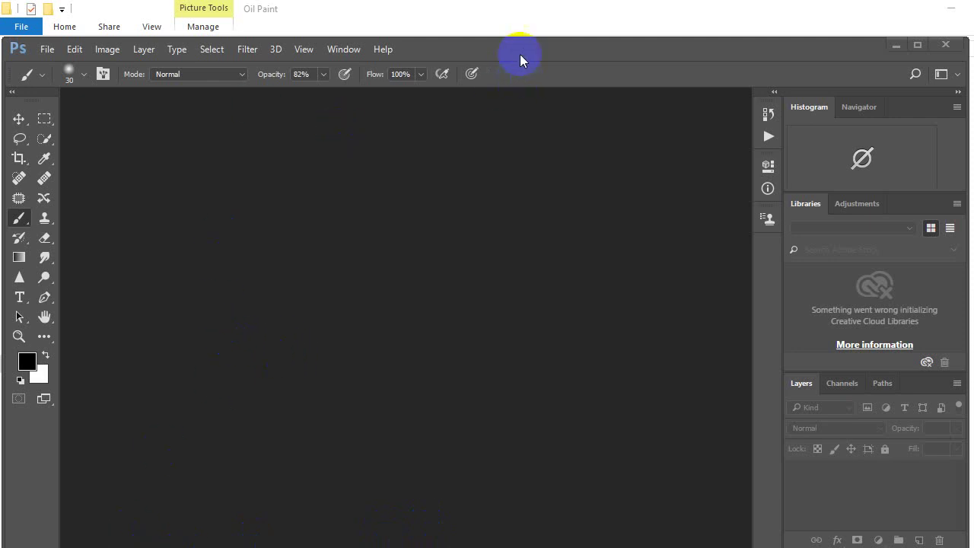
Maximize Photoshop and drag h.jpg from the Oil Paint folder in as a new document.
left_click_drag(520, 55, 513, 13)
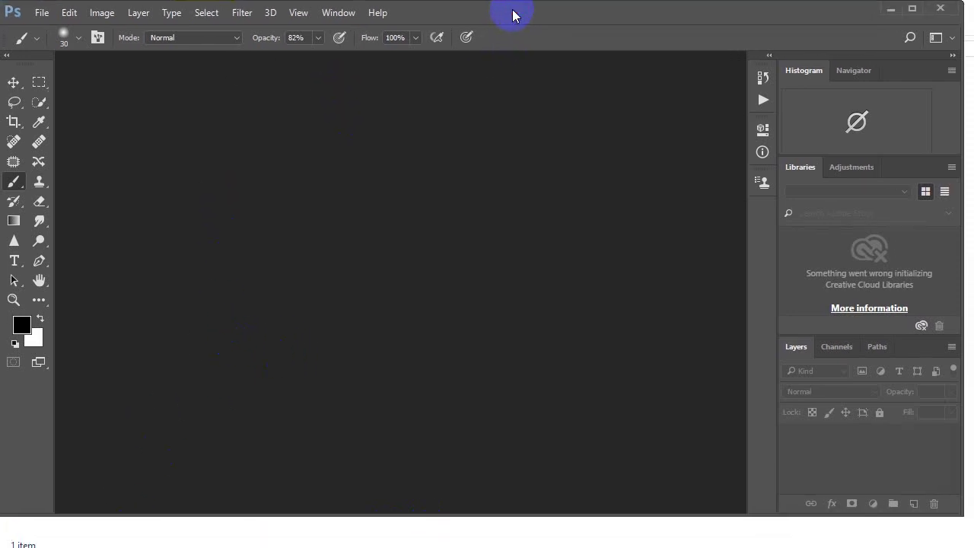
left_click_drag(960, 512, 950, 542)
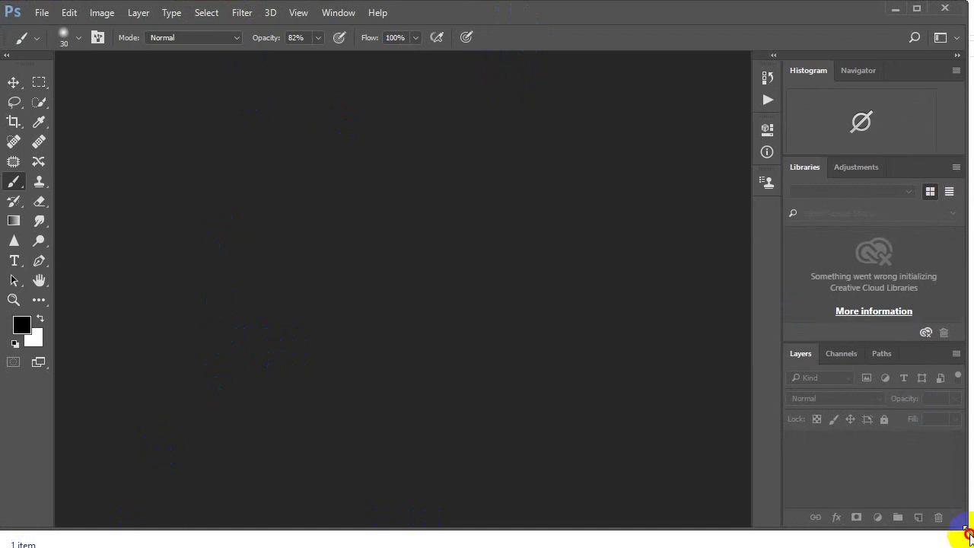
left_click(170, 528)
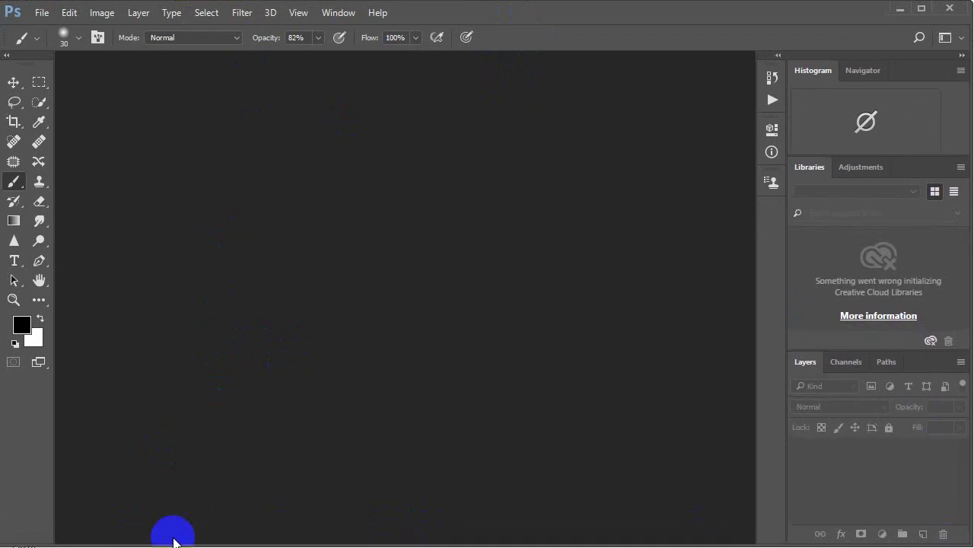
left_click(239, 450)
left_click_drag(220, 90, 178, 533)
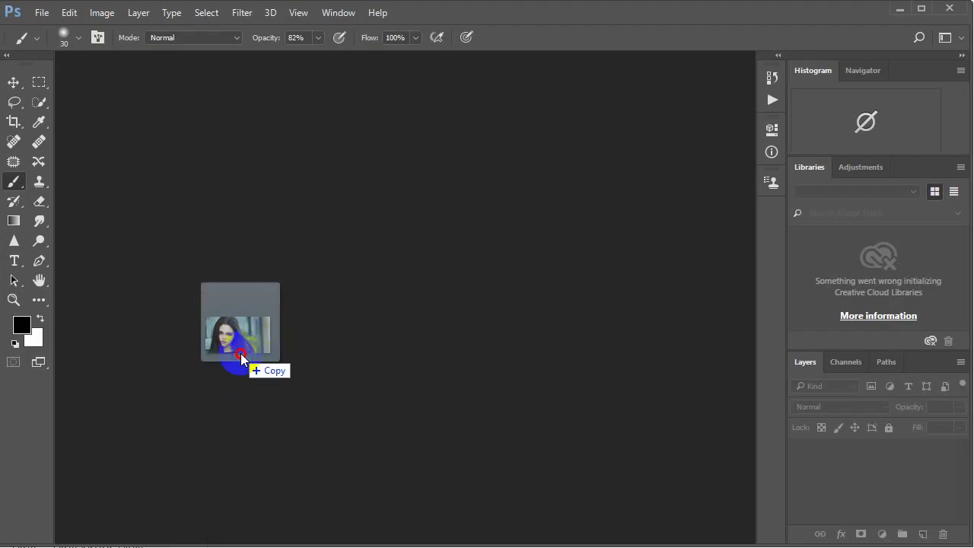
left_click_drag(179, 533, 315, 333)
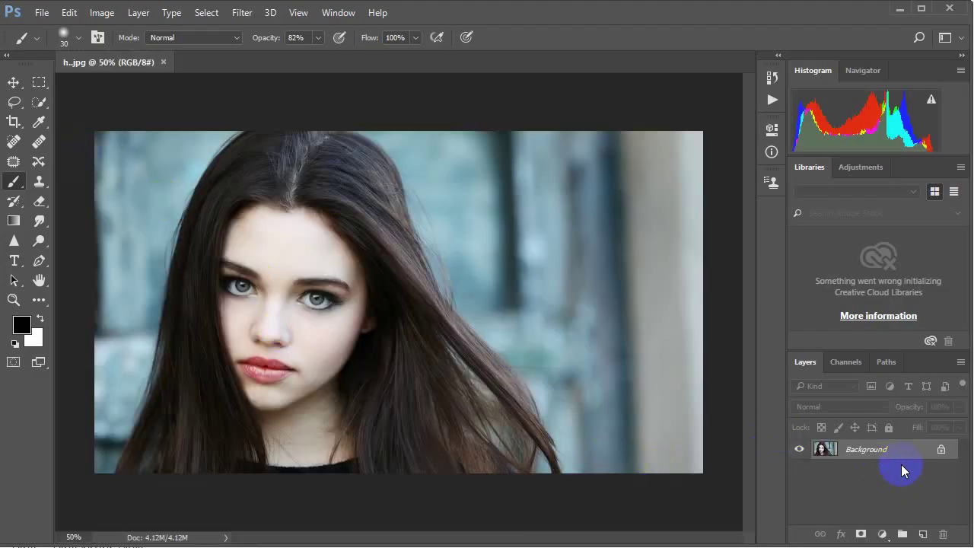
Duplicate the Background layer into Background copy and browse the Stylize filters.
left_click_drag(886, 454, 918, 531)
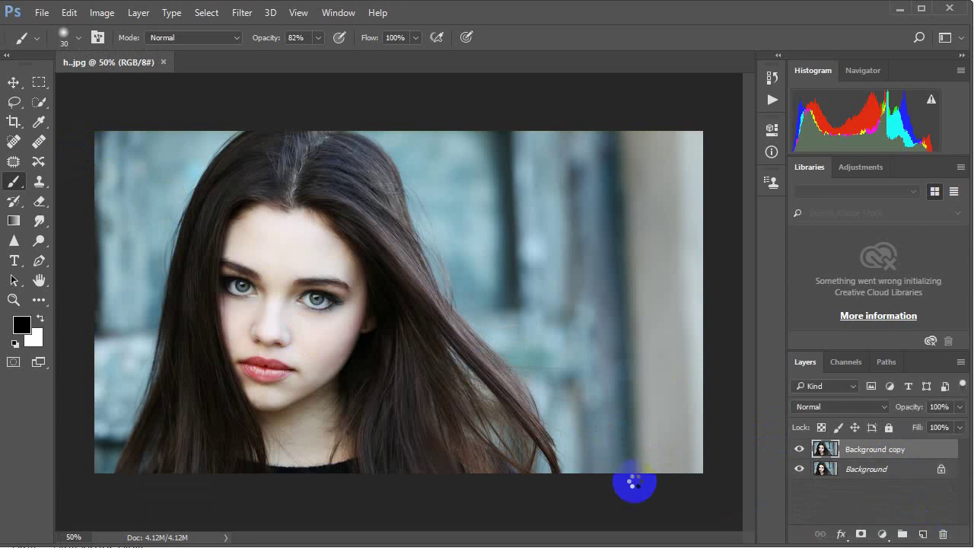
left_click(242, 13)
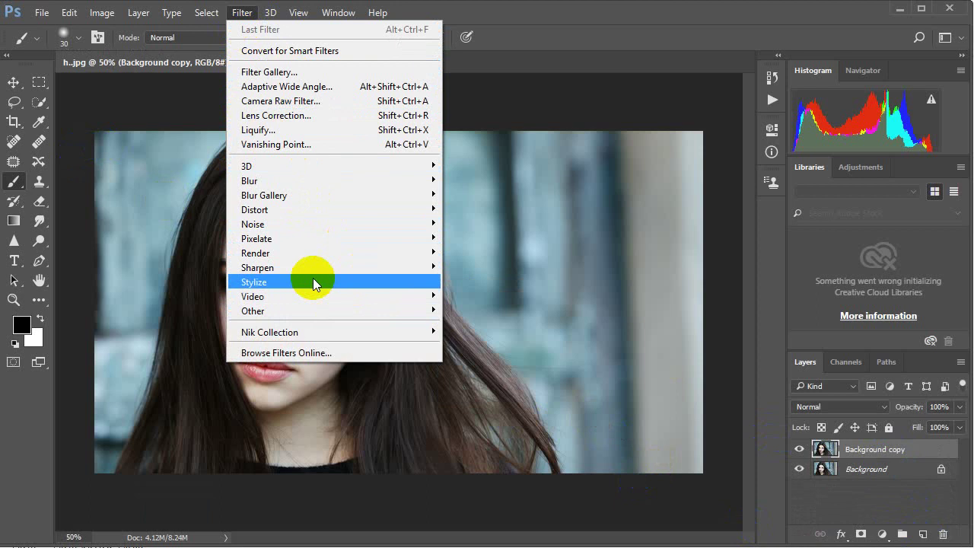
Apply Oil Paint to Background copy with Shine 2.3, Stylization 7.4, Cleanliness 6.9, Scale 8.9.
mouse_move(255, 281)
left_click(476, 338)
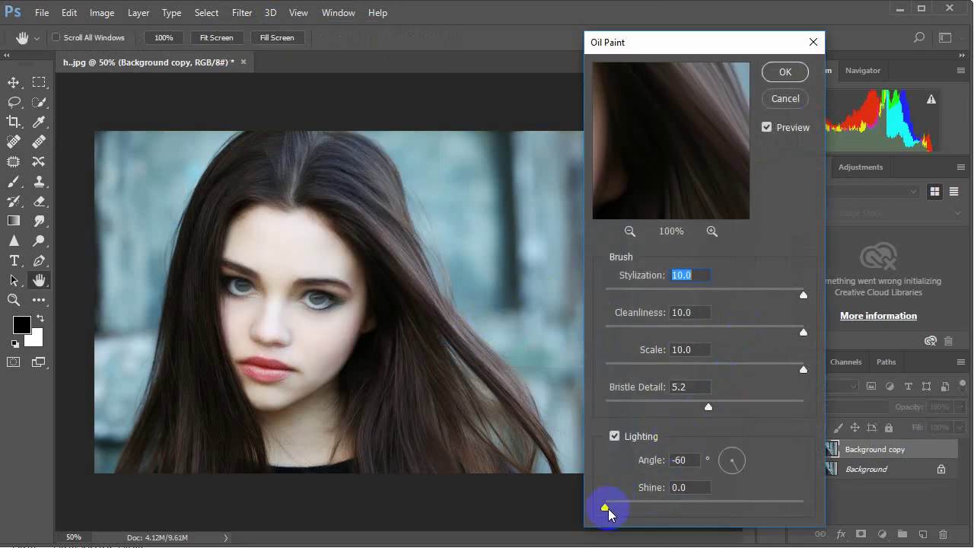
left_click_drag(609, 510, 645, 510)
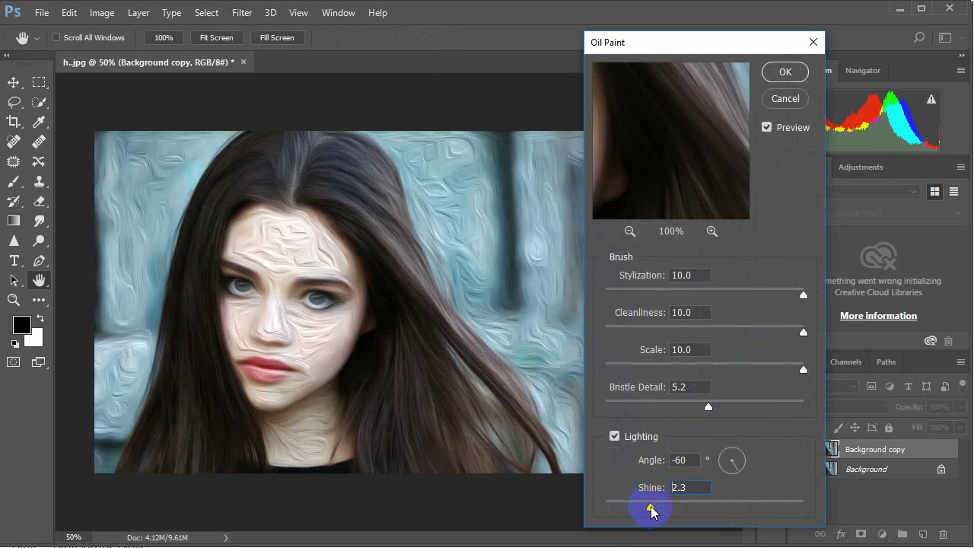
left_click(688, 488)
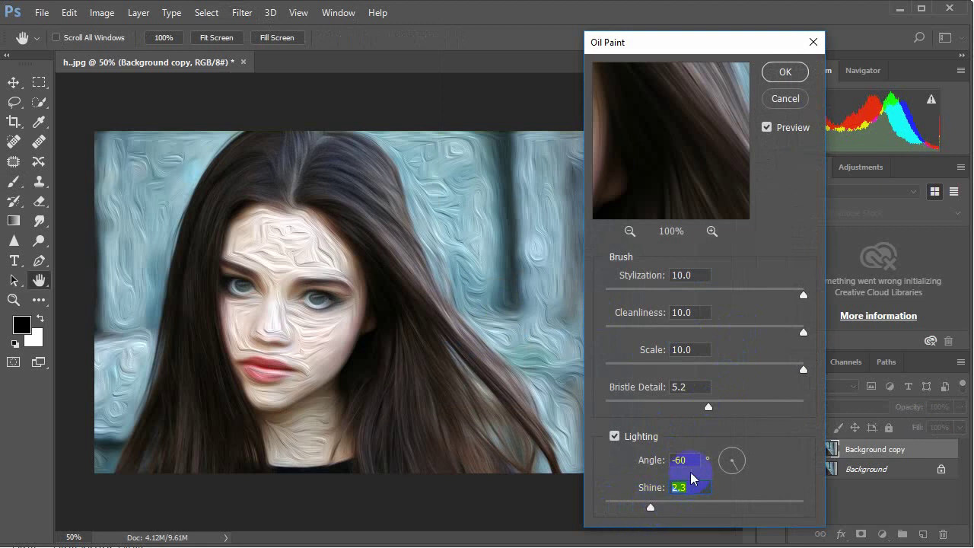
left_click_drag(801, 293, 784, 295)
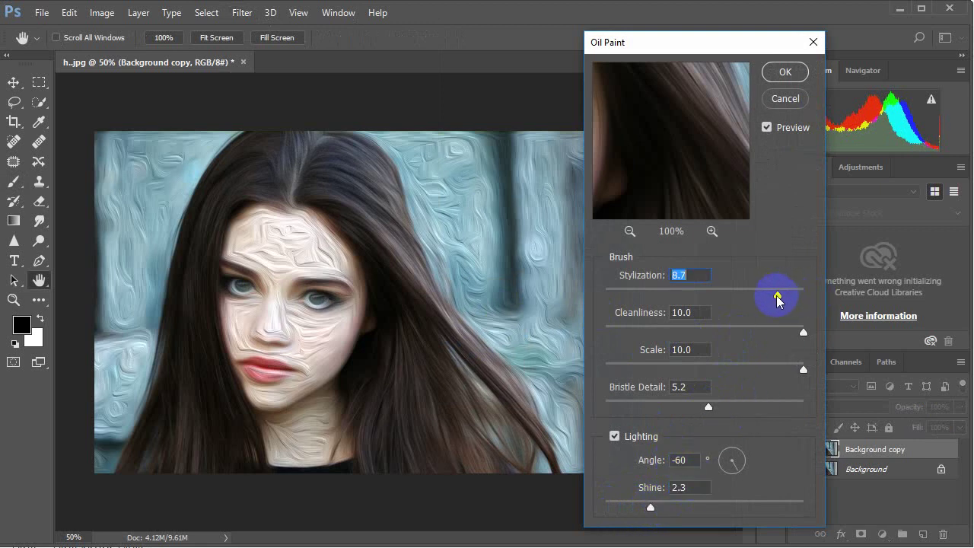
left_click_drag(801, 331, 742, 333)
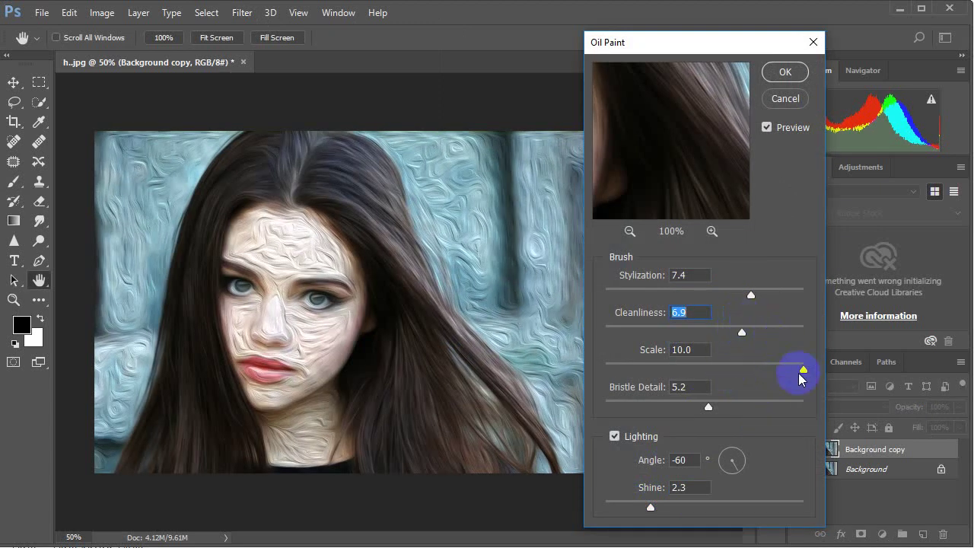
left_click_drag(801, 371, 776, 370)
left_click(786, 71)
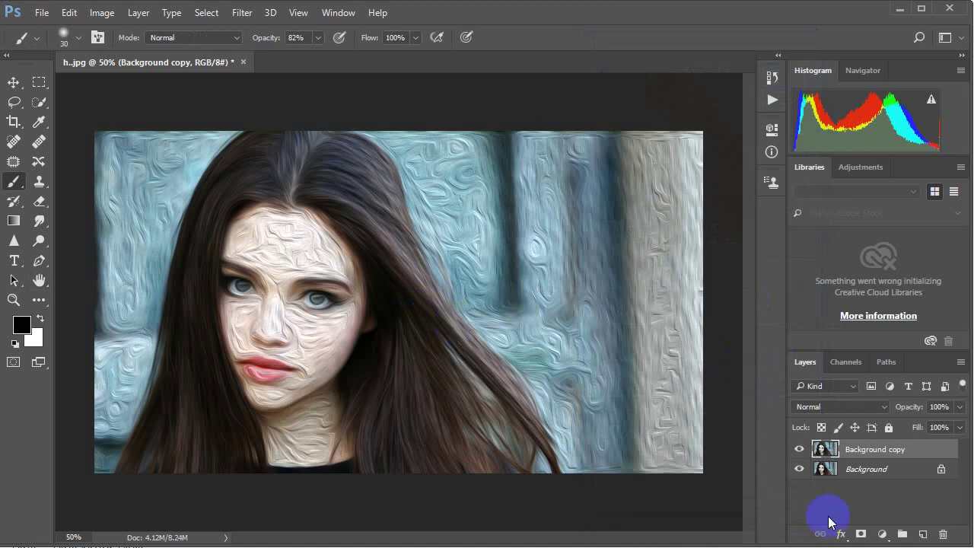
Add a layer mask, choose the Brush tool and set the foreground colour to black.
left_click(861, 535)
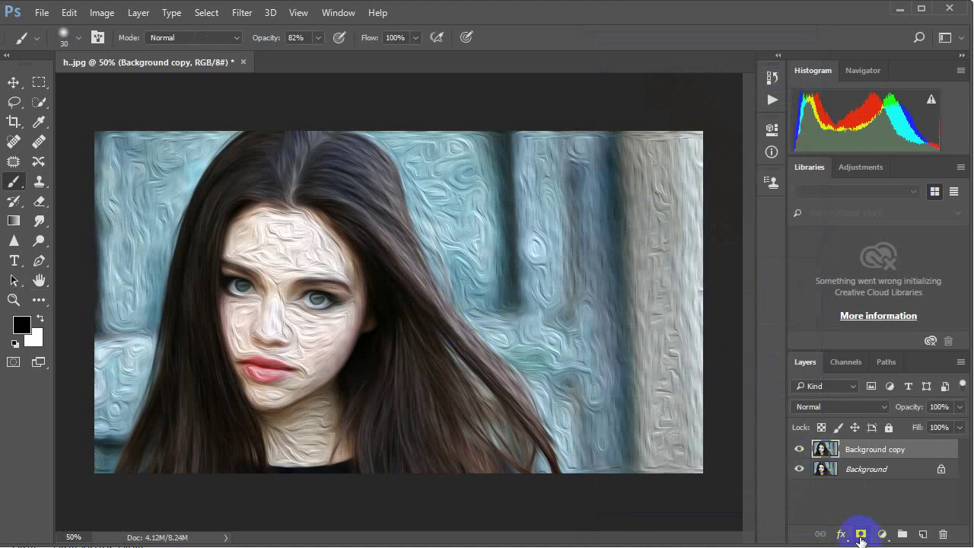
right_click(30, 185)
left_click(72, 181)
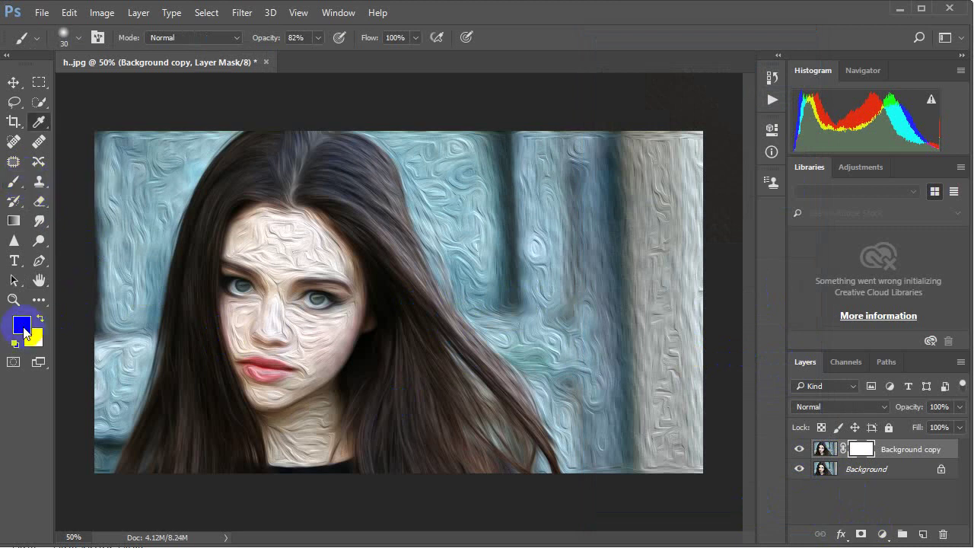
left_click(22, 326)
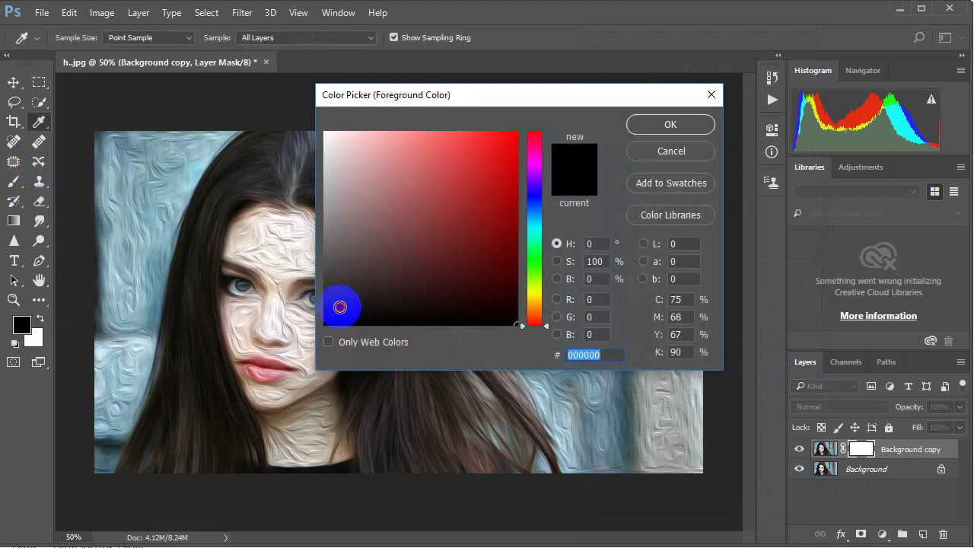
left_click_drag(339, 307, 304, 344)
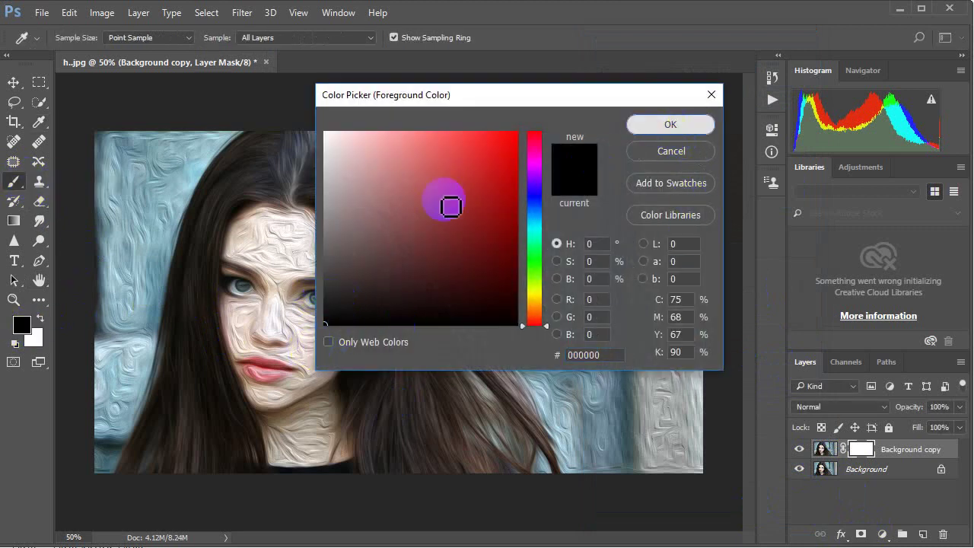
key("Return")
Set the brush to size 60 at 100% opacity, dab the forehead, then enlarge to 80.
key("bracketright")
key("bracketright")
key("bracketright")
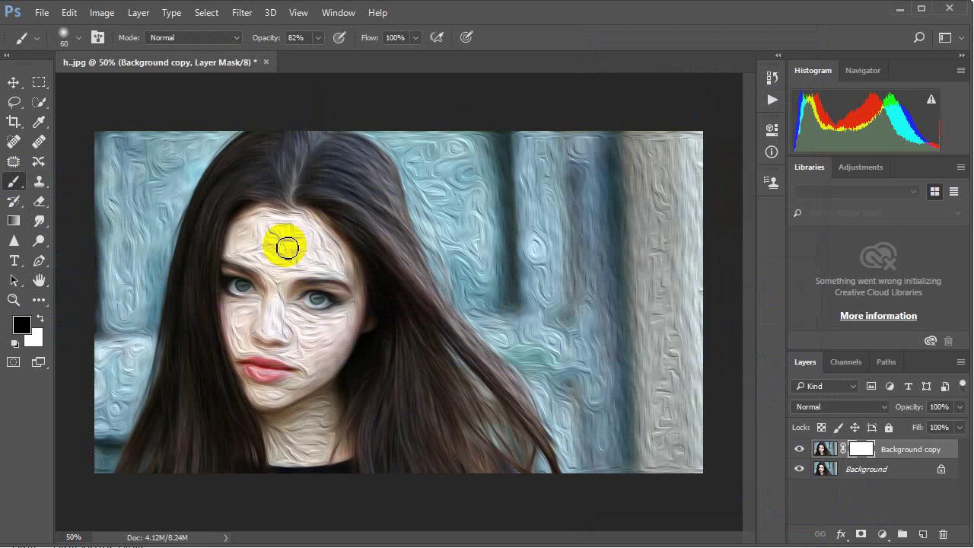
left_click(317, 39)
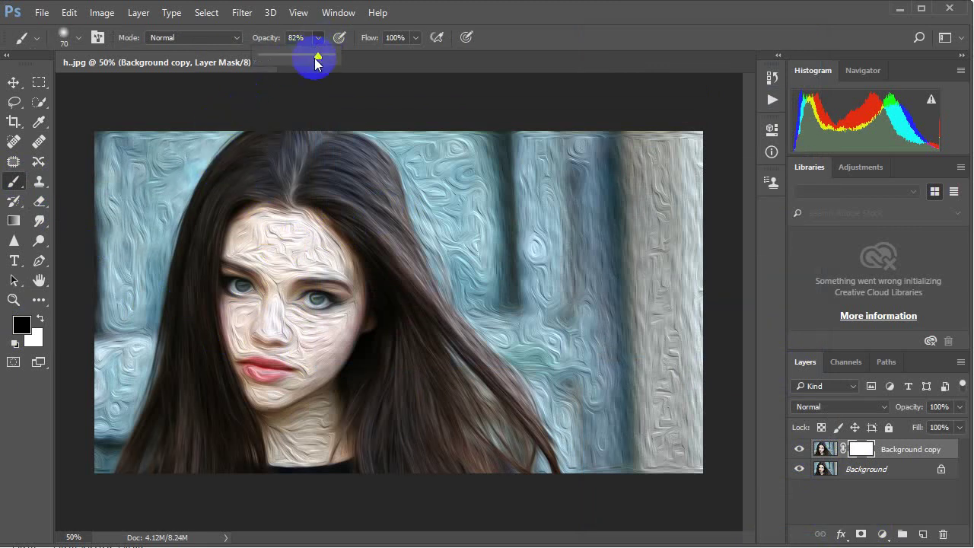
left_click_drag(318, 57, 342, 159)
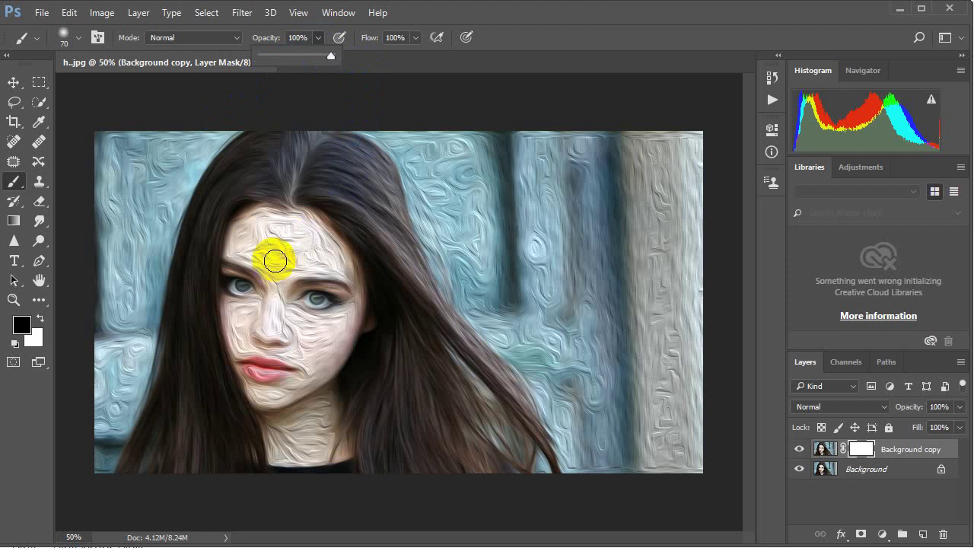
left_click(274, 260)
key("bracketright")
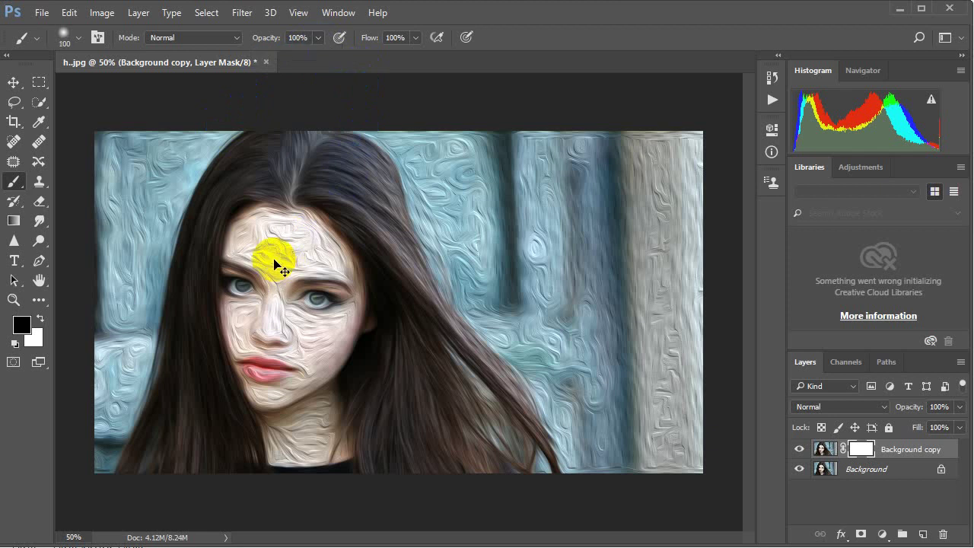
scroll(275, 261, "up", 1)
Paint the mask over the face, then with a 250 brush over hair and background.
mouse_move(275, 260)
left_mouse_down()
mouse_move(239, 192)
mouse_move(201, 148)
mouse_move(193, 163)
mouse_move(202, 146)
mouse_move(224, 135)
mouse_move(268, 141)
mouse_move(320, 191)
mouse_move(297, 151)
mouse_move(262, 140)
mouse_move(216, 160)
mouse_move(185, 209)
mouse_move(289, 180)
mouse_move(322, 207)
mouse_move(325, 272)
mouse_move(278, 330)
mouse_move(294, 217)
mouse_move(246, 315)
mouse_move(263, 351)
mouse_move(233, 359)
mouse_move(191, 251)
mouse_move(195, 201)
mouse_move(222, 279)
mouse_move(207, 180)
mouse_move(245, 457)
mouse_move(293, 370)
mouse_move(312, 406)
mouse_move(289, 447)
mouse_move(246, 394)
mouse_move(322, 400)
mouse_move(442, 357)
mouse_move(470, 322)
left_mouse_up()
key("ctrl+minus")
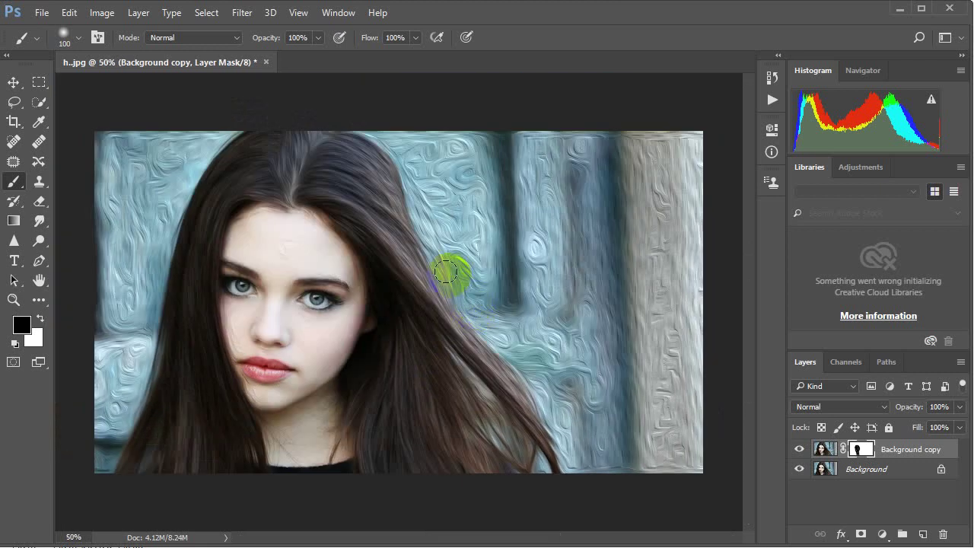
key("bracketright")
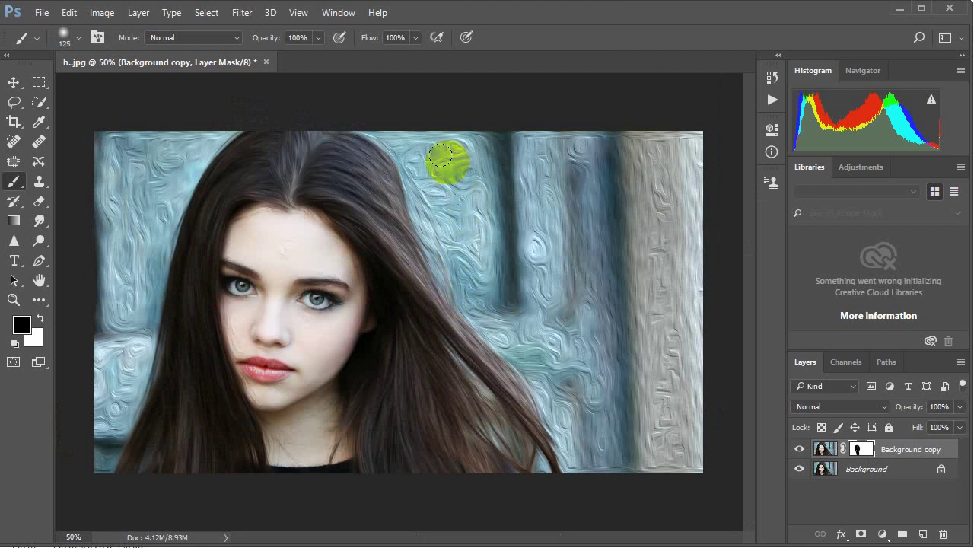
key("bracketright")
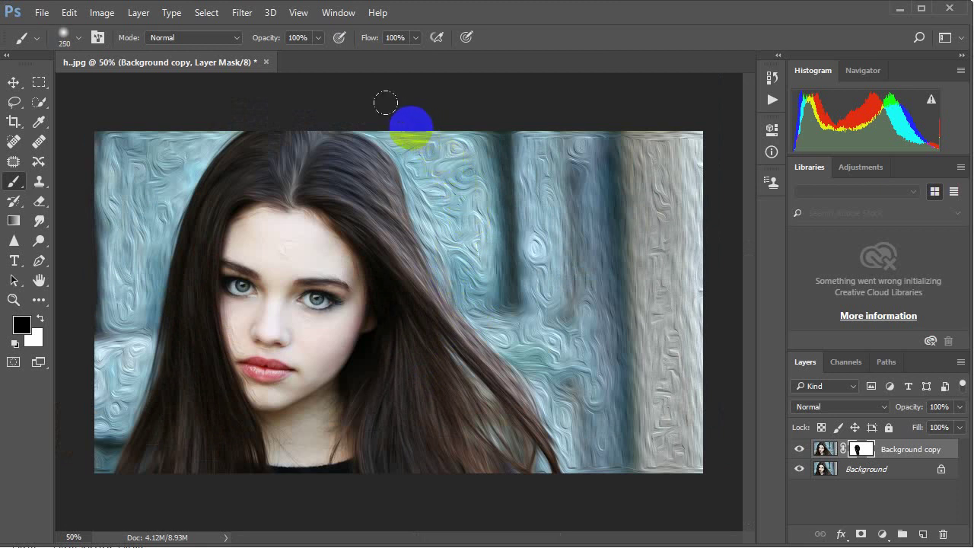
mouse_move(389, 99)
left_mouse_down()
mouse_move(660, 402)
mouse_move(449, 188)
mouse_move(551, 328)
mouse_move(561, 218)
mouse_move(582, 403)
left_mouse_up()
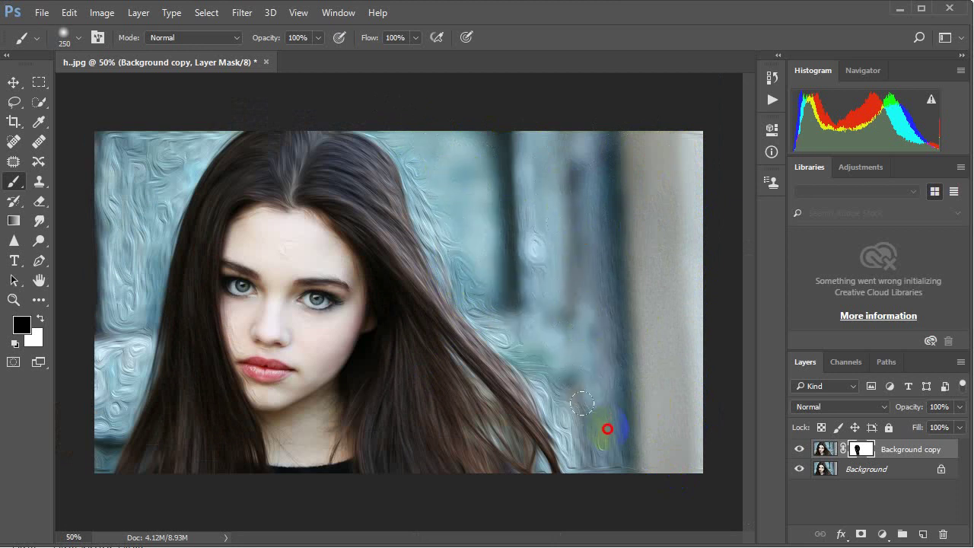
mouse_move(549, 353)
left_mouse_down()
mouse_move(463, 250)
mouse_move(427, 183)
mouse_move(418, 214)
left_mouse_up()
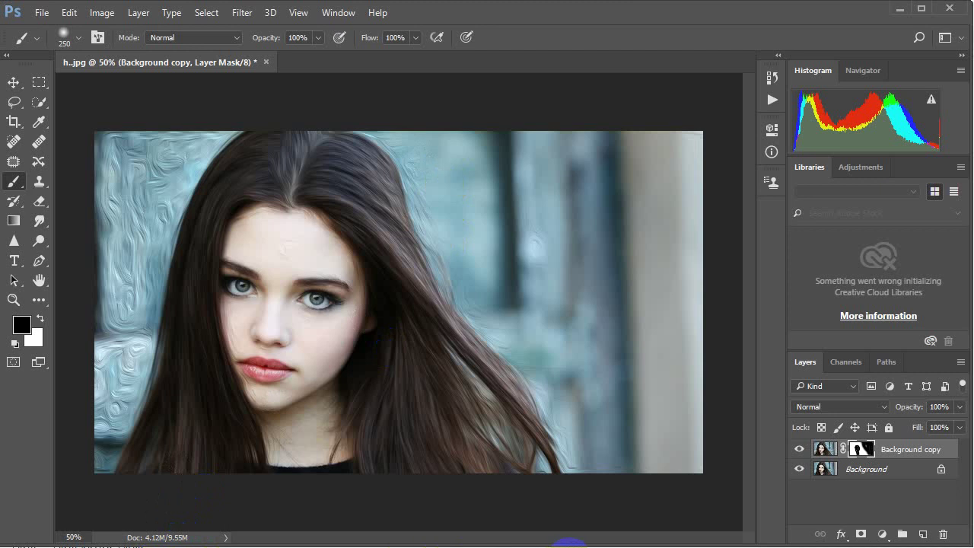
mouse_move(498, 216)
left_mouse_down()
mouse_move(405, 118)
mouse_move(455, 189)
left_mouse_up()
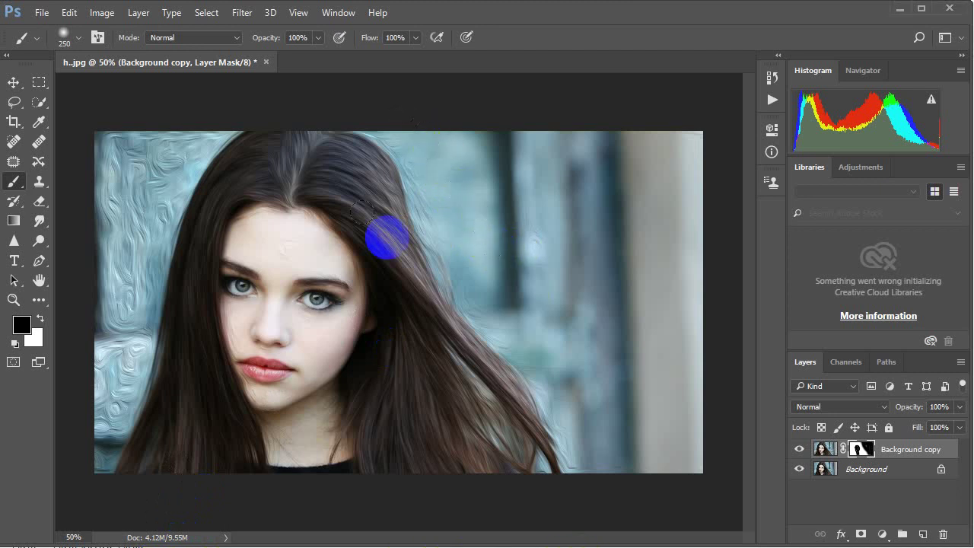
mouse_move(191, 124)
left_mouse_down()
mouse_move(142, 163)
mouse_move(113, 154)
mouse_move(148, 202)
mouse_move(134, 238)
mouse_move(112, 201)
mouse_move(130, 276)
mouse_move(97, 420)
mouse_move(72, 464)
mouse_move(505, 487)
mouse_move(743, 485)
left_mouse_up()
Merge the masked layer down and duplicate the Background layer again.
right_click(907, 449)
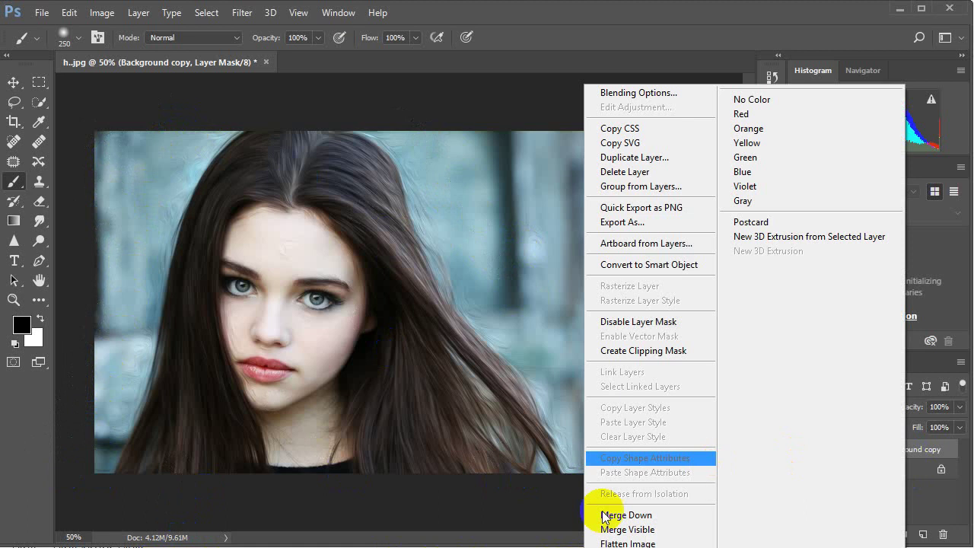
left_click(605, 513)
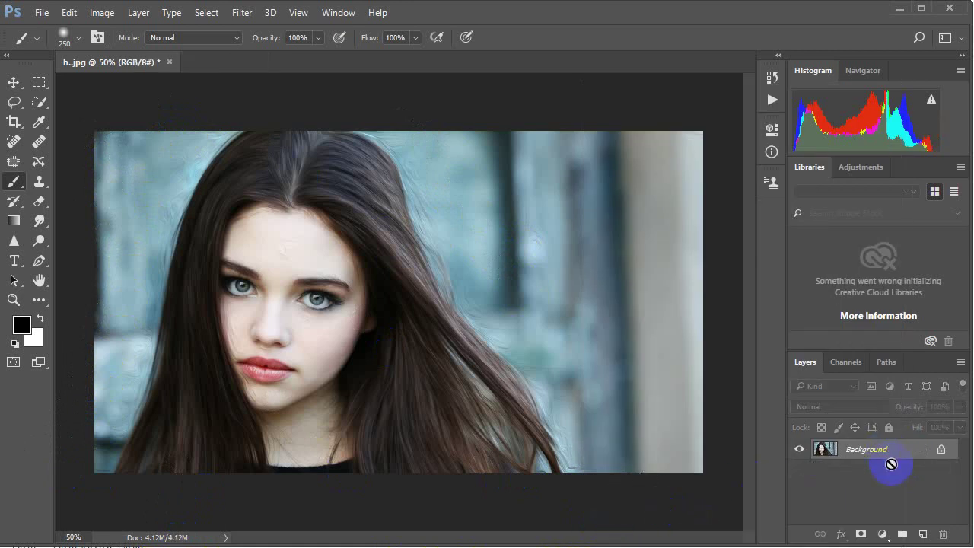
left_click_drag(813, 459, 923, 535)
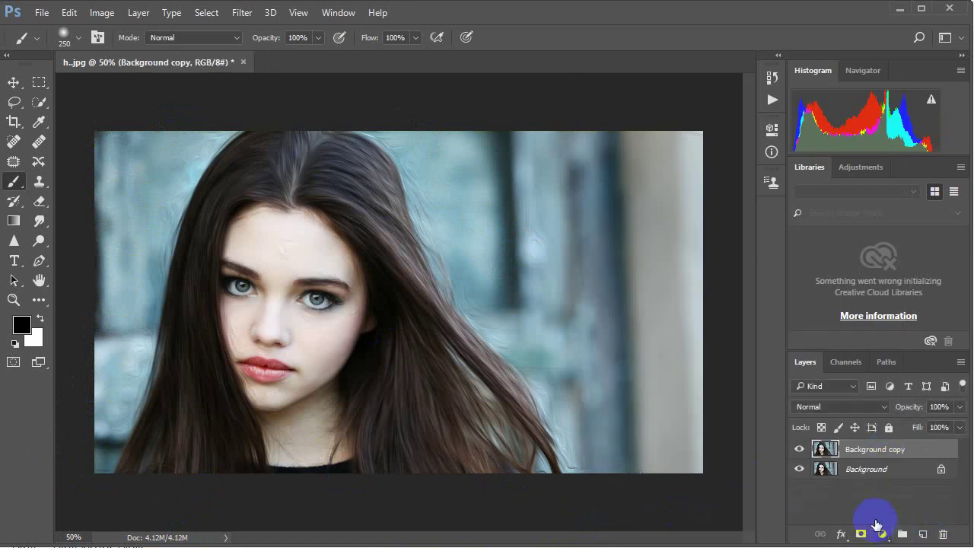
Apply Oil Paint with Shine 0, Stylization 10 and Cleanliness 10.
left_click(243, 15)
mouse_move(335, 281)
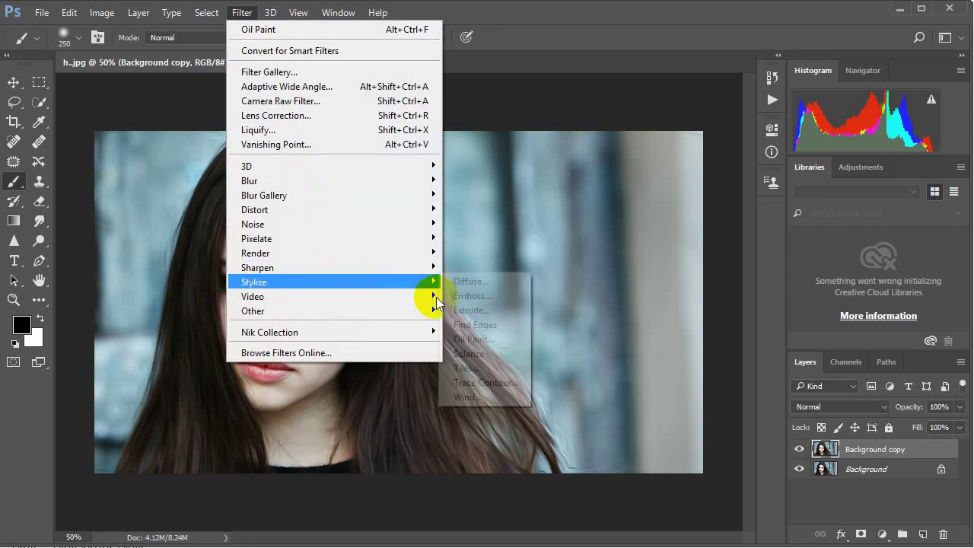
left_click(480, 339)
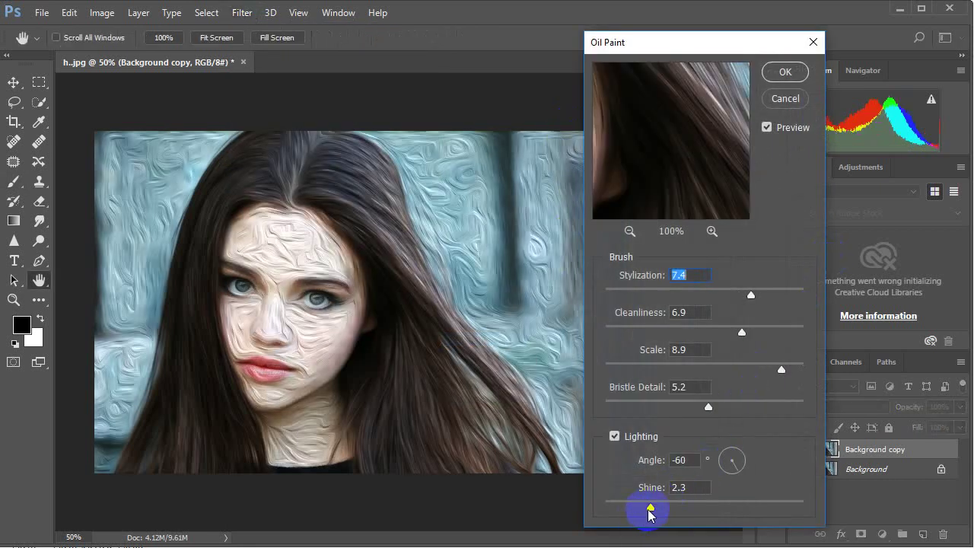
left_click_drag(651, 510, 598, 507)
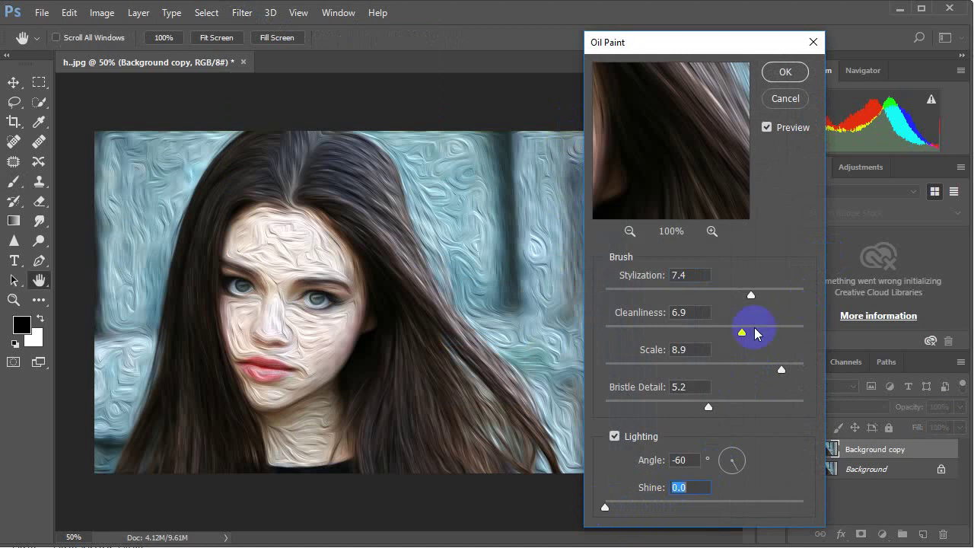
left_click_drag(751, 296, 818, 297)
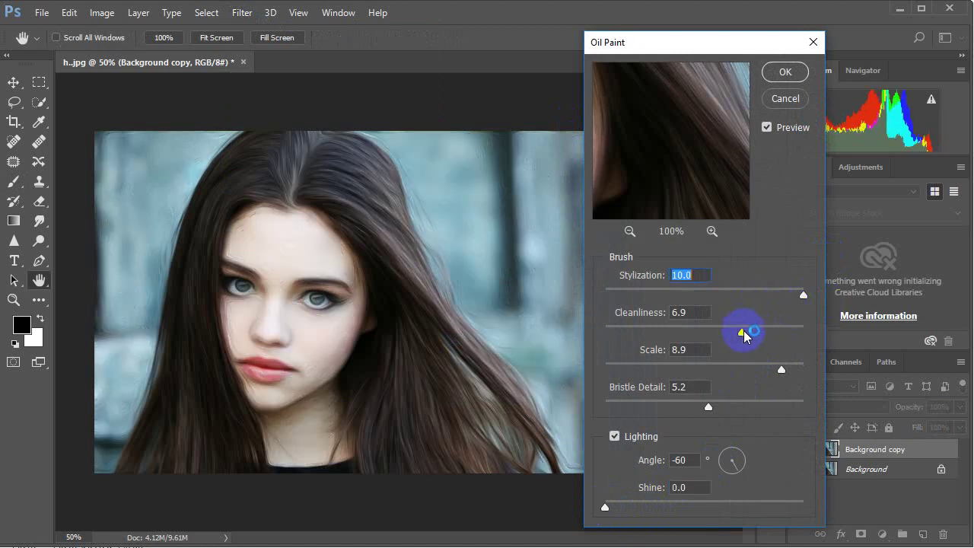
left_click_drag(743, 332, 820, 335)
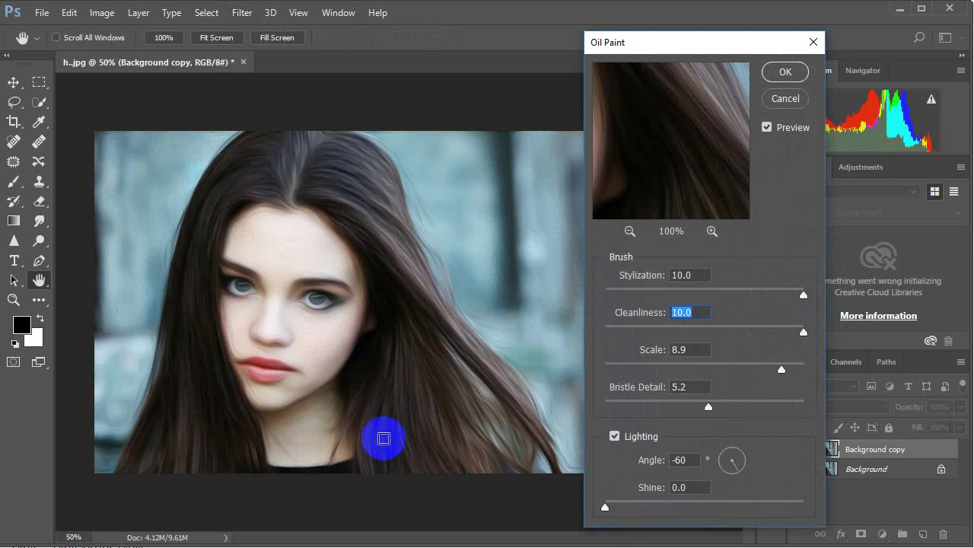
left_click(776, 80)
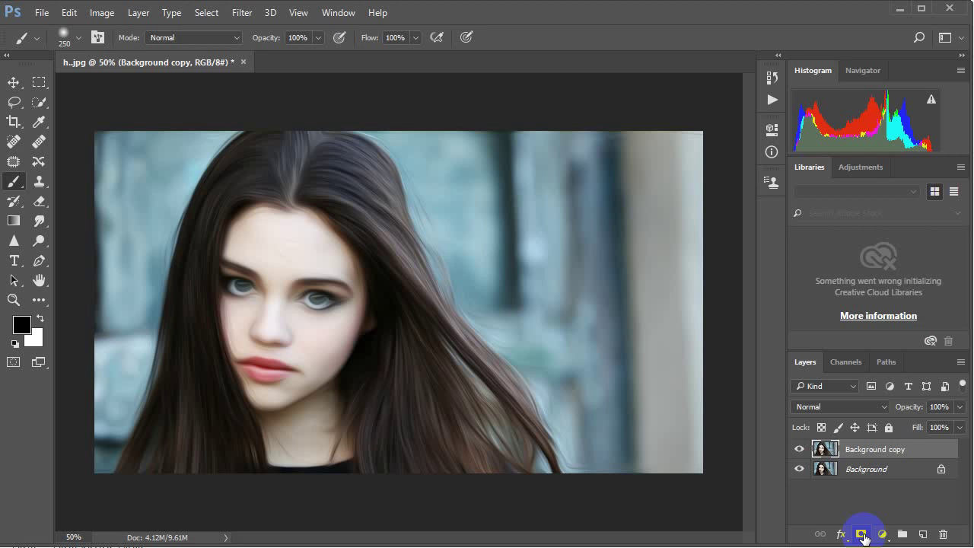
Add a layer mask, set a smaller brush to 72% opacity with default colours, zoom to 100%.
left_click(863, 535)
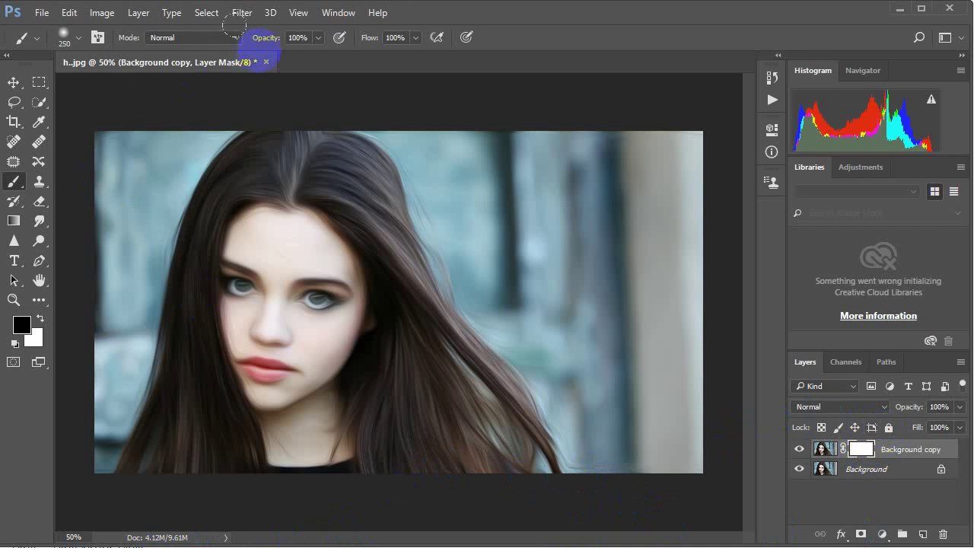
left_click(320, 38)
left_click_drag(315, 53, 299, 53)
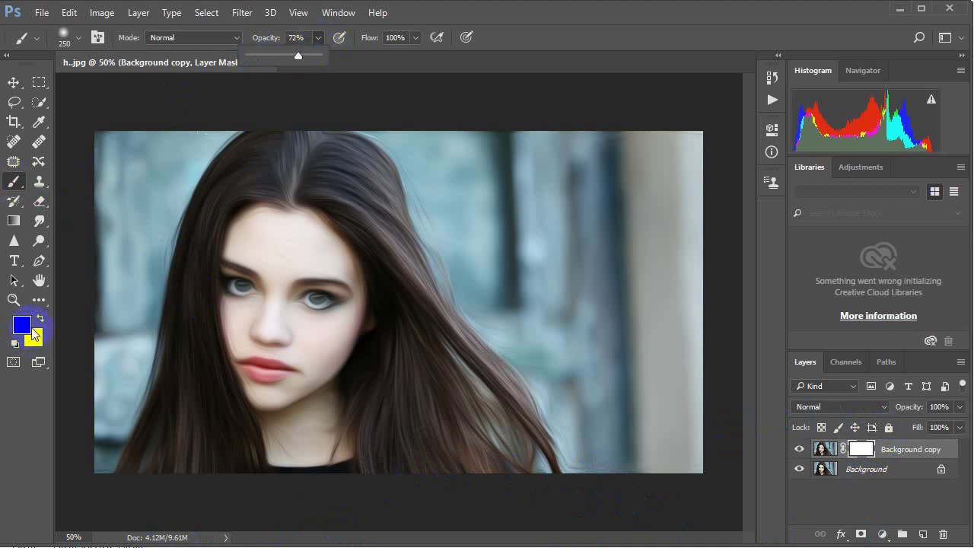
left_click_drag(371, 415, 347, 389)
key("bracketleft")
key("bracketleft")
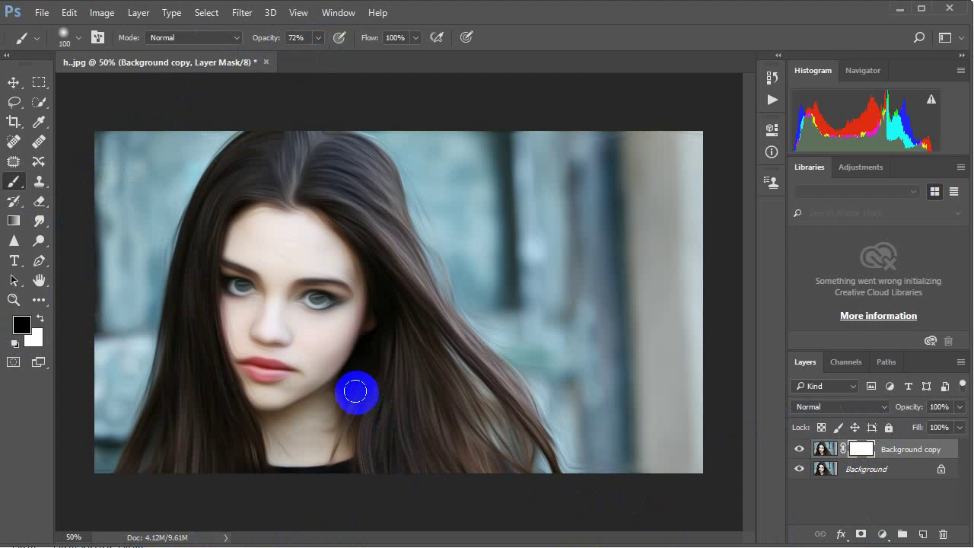
key("bracketleft")
key("ctrl+plus")
mouse_move(326, 358)
left_mouse_down()
mouse_move(360, 335)
mouse_move(530, 329)
left_mouse_up()
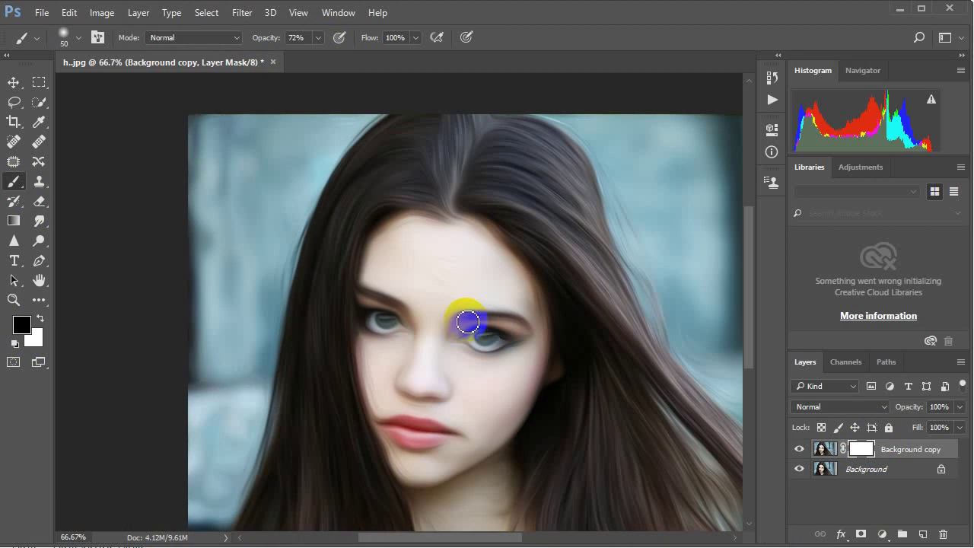
key("ctrl+plus")
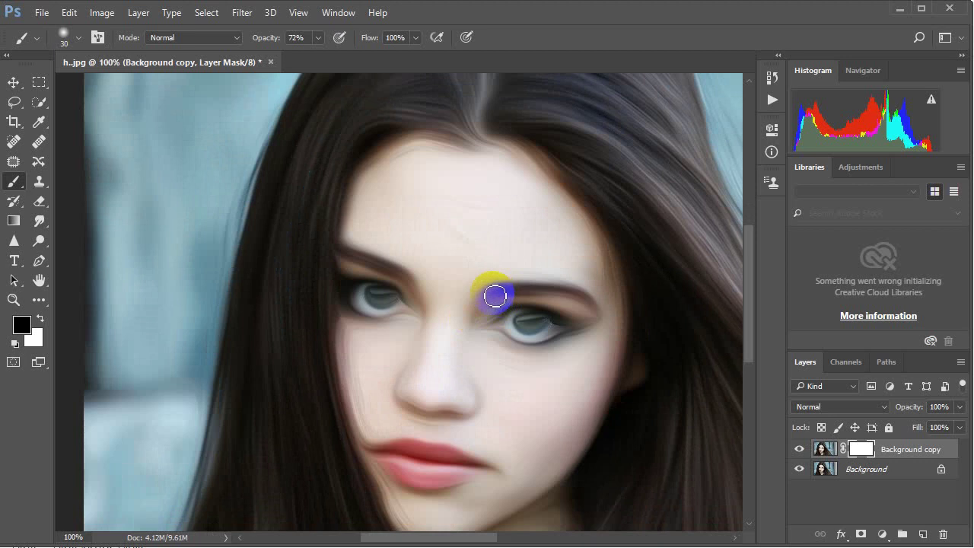
Paint the mask over both eyebrows to reveal the sharp original.
left_click_drag(496, 295, 557, 293)
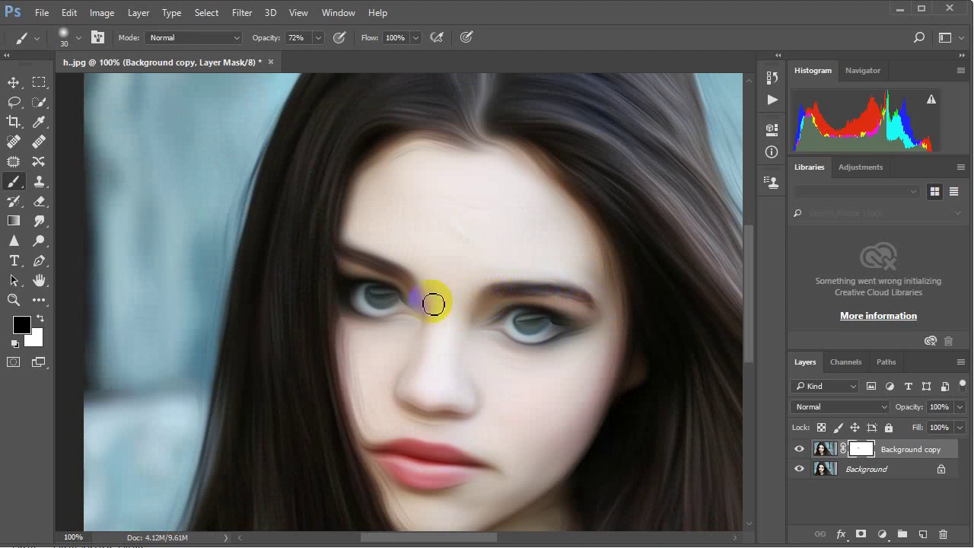
left_click_drag(413, 283, 354, 260)
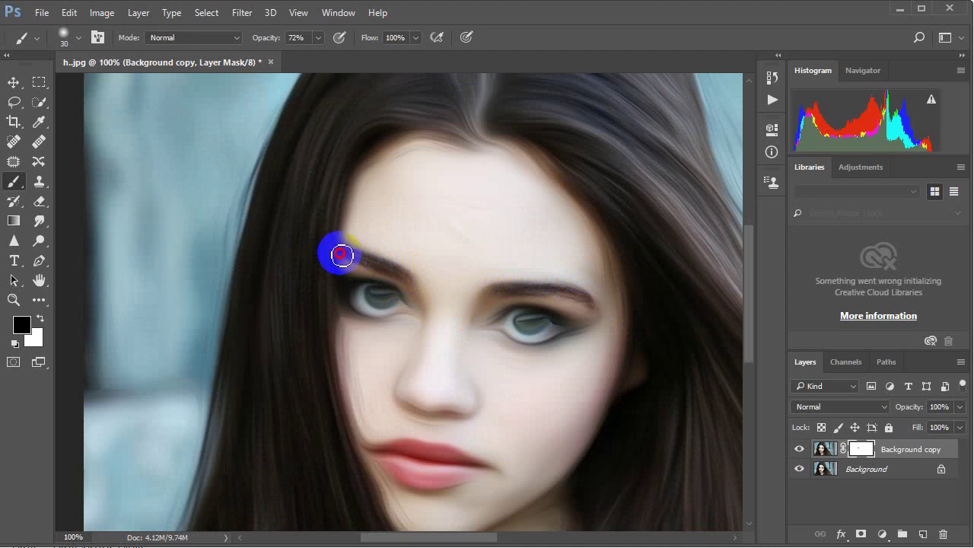
left_click_drag(341, 254, 355, 256)
scroll(408, 338, "down", 1)
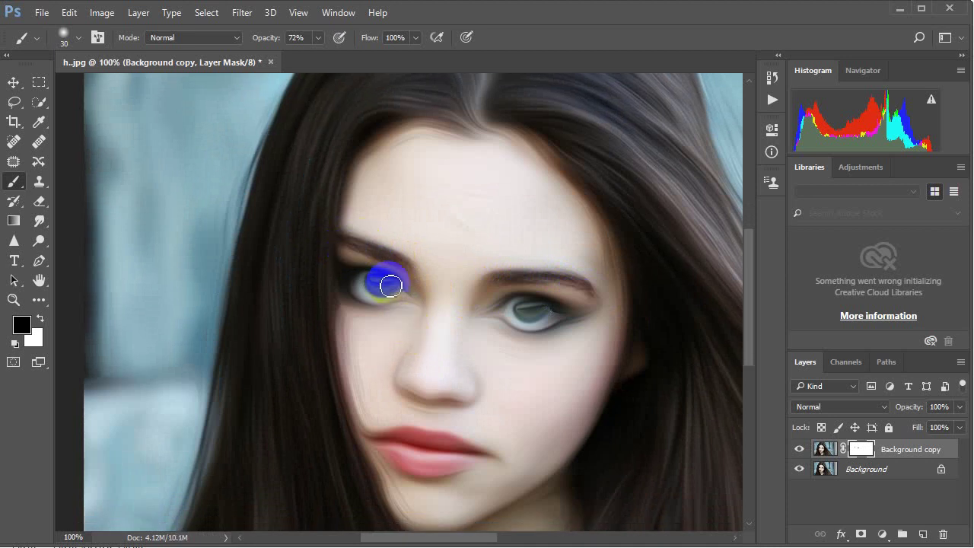
Paint the mask over both eyes to restore their sharp detail.
mouse_move(390, 285)
left_mouse_down()
mouse_move(363, 282)
mouse_move(396, 287)
left_mouse_up()
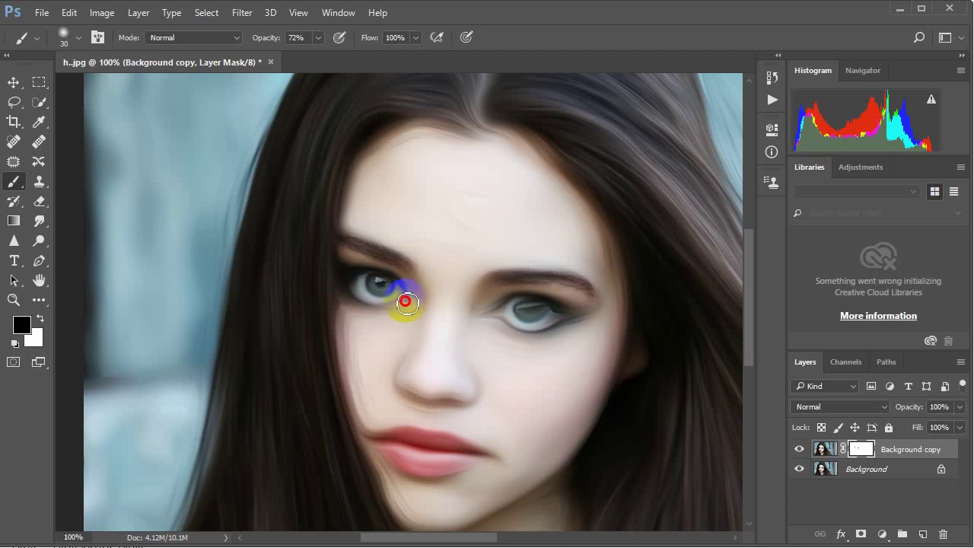
mouse_move(406, 302)
left_mouse_down()
mouse_move(385, 291)
mouse_move(498, 312)
left_mouse_up()
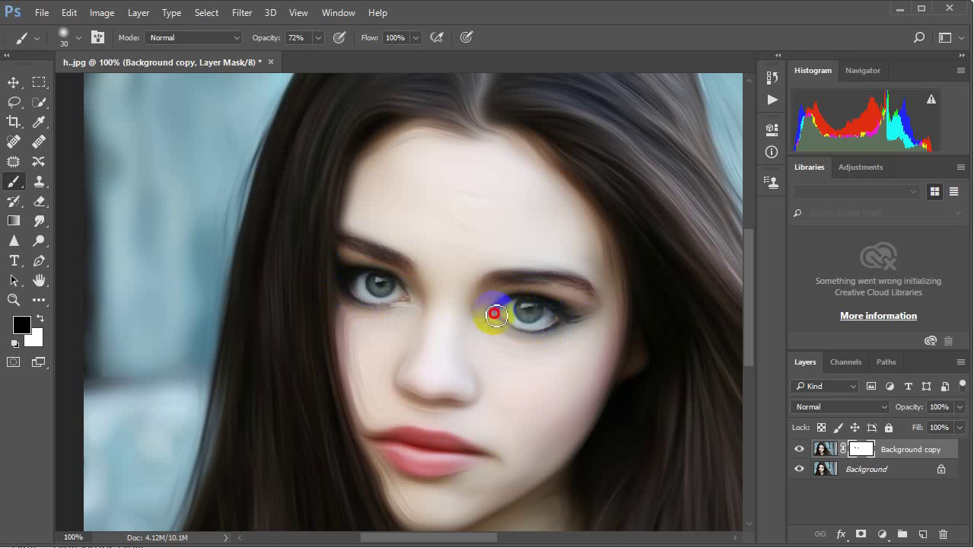
left_click_drag(494, 314, 522, 326)
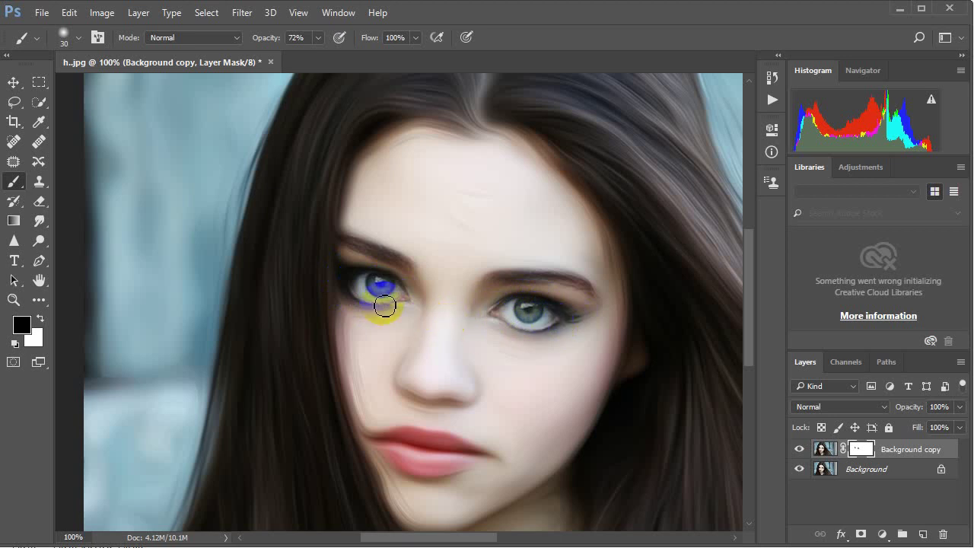
left_click_drag(385, 305, 343, 283)
scroll(465, 335, "down", 5)
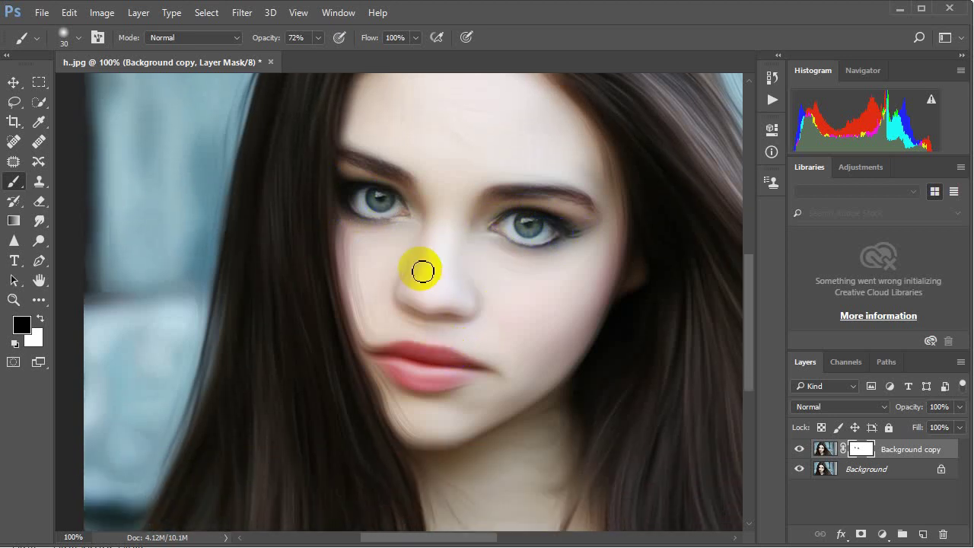
Reveal the sharp nose, left cheek and area below the lip corner.
mouse_move(419, 268)
left_mouse_down()
mouse_move(463, 313)
mouse_move(468, 294)
mouse_move(388, 352)
mouse_move(435, 344)
mouse_move(488, 370)
mouse_move(452, 380)
mouse_move(389, 367)
mouse_move(380, 354)
mouse_move(466, 374)
mouse_move(415, 360)
left_mouse_up()
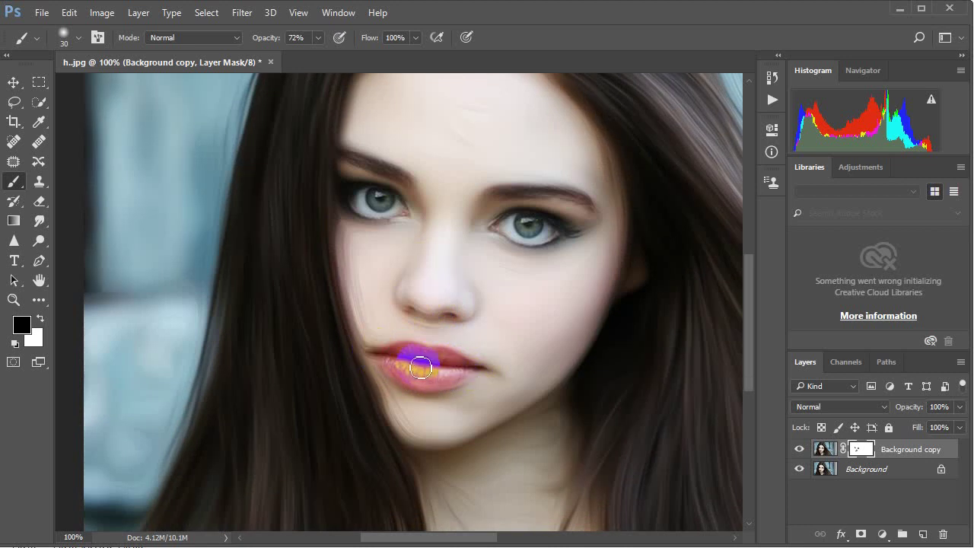
scroll(411, 354, "down", 2)
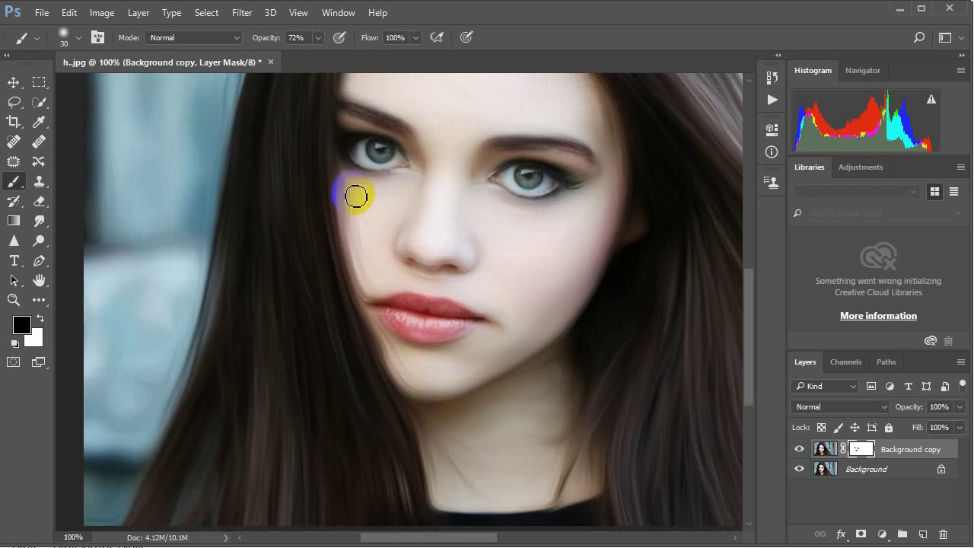
mouse_move(353, 194)
left_mouse_down()
mouse_move(369, 280)
mouse_move(355, 206)
left_mouse_up()
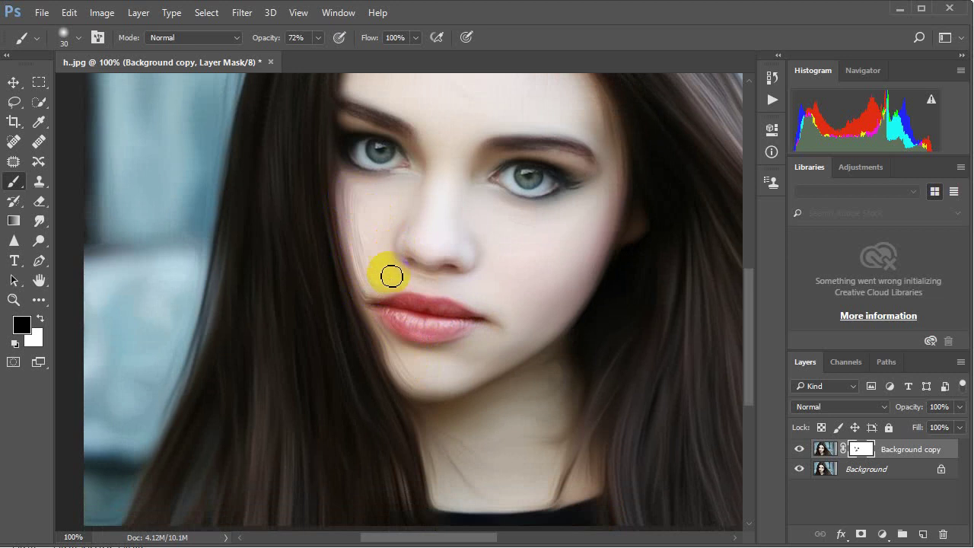
scroll(407, 300, "down", 1)
scroll(418, 305, "down", 1)
scroll(393, 271, "down", 1)
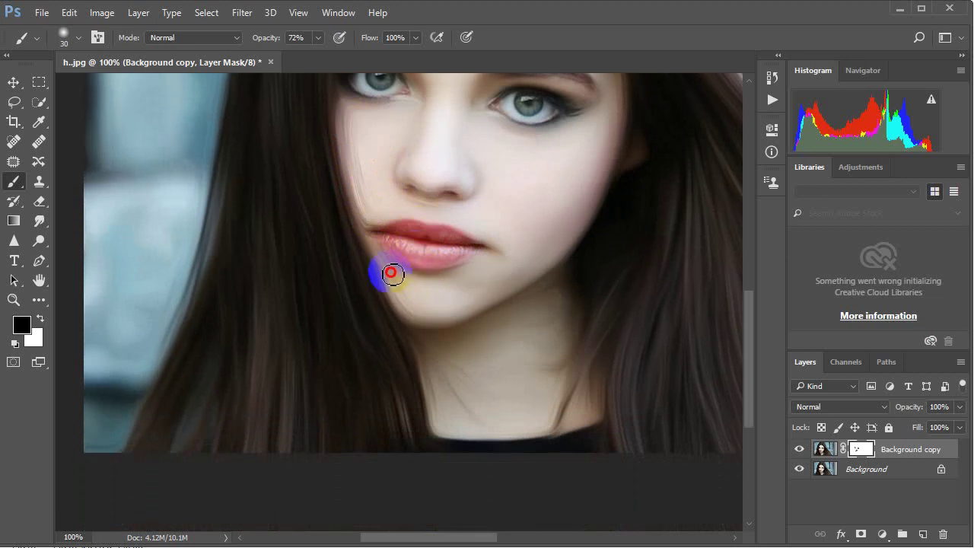
mouse_move(392, 273)
left_mouse_down()
mouse_move(413, 331)
mouse_move(414, 251)
left_mouse_up()
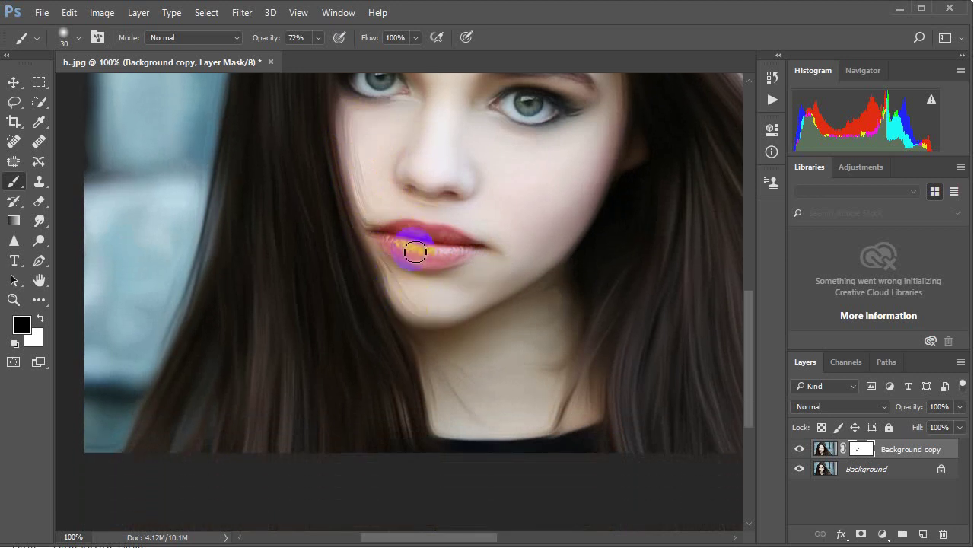
scroll(388, 213, "up", 3)
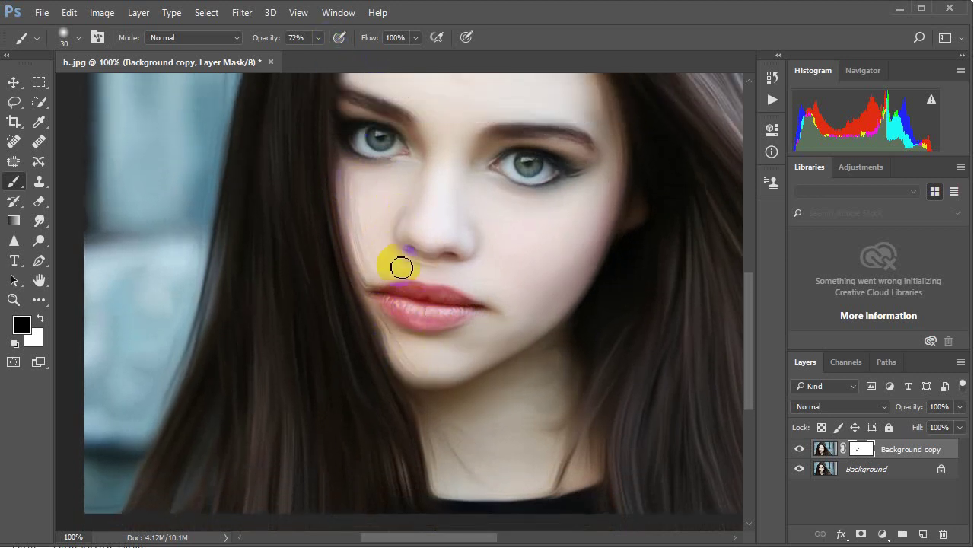
Select the Smudge tool with strength set to 26%.
left_click(40, 221)
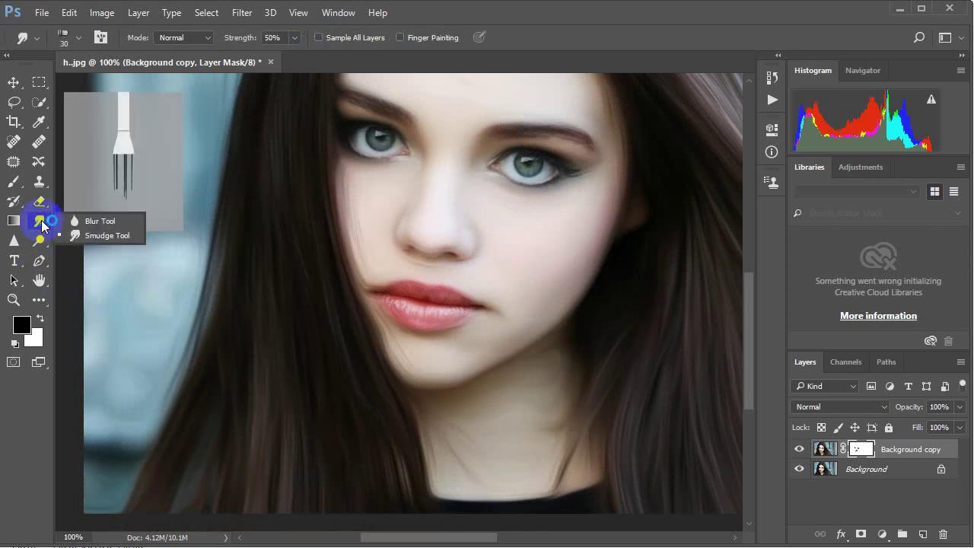
left_click(106, 236)
left_click(293, 38)
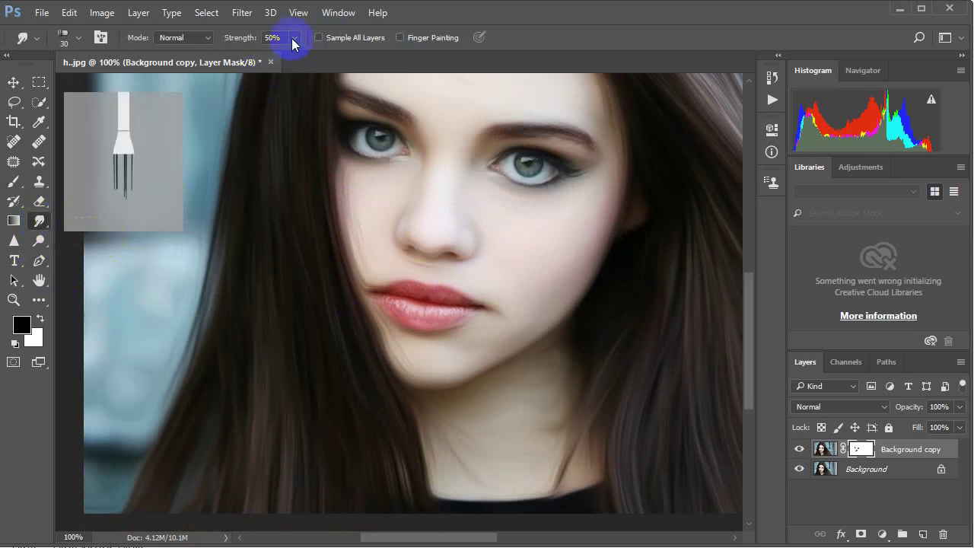
left_click_drag(281, 61, 278, 58)
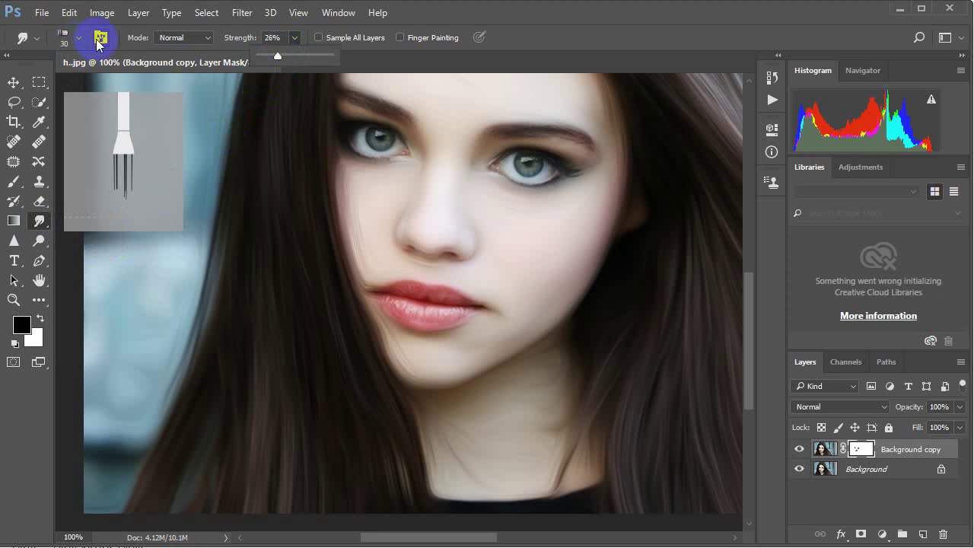
left_click(135, 105)
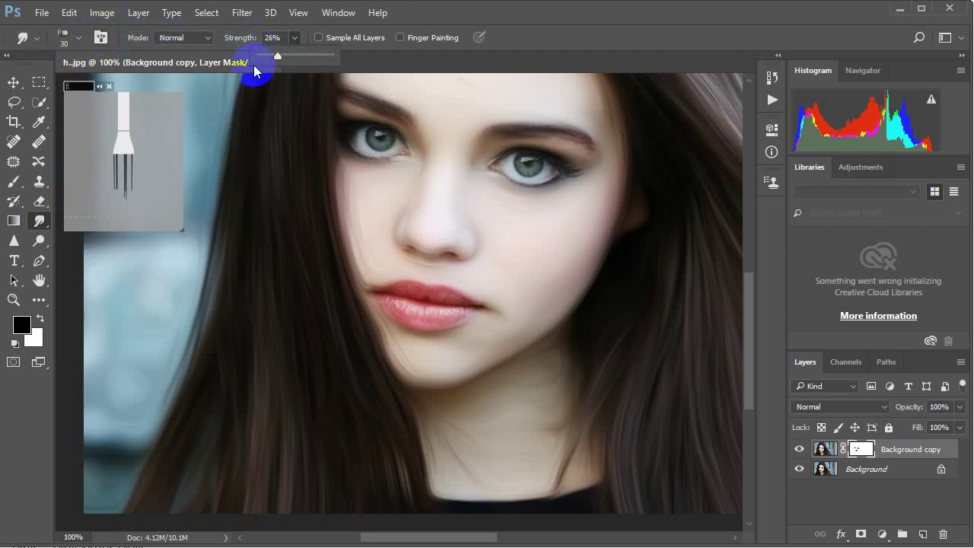
Choose the soft 30 px round brush preset and zoom in on the lips and chin.
left_click(76, 38)
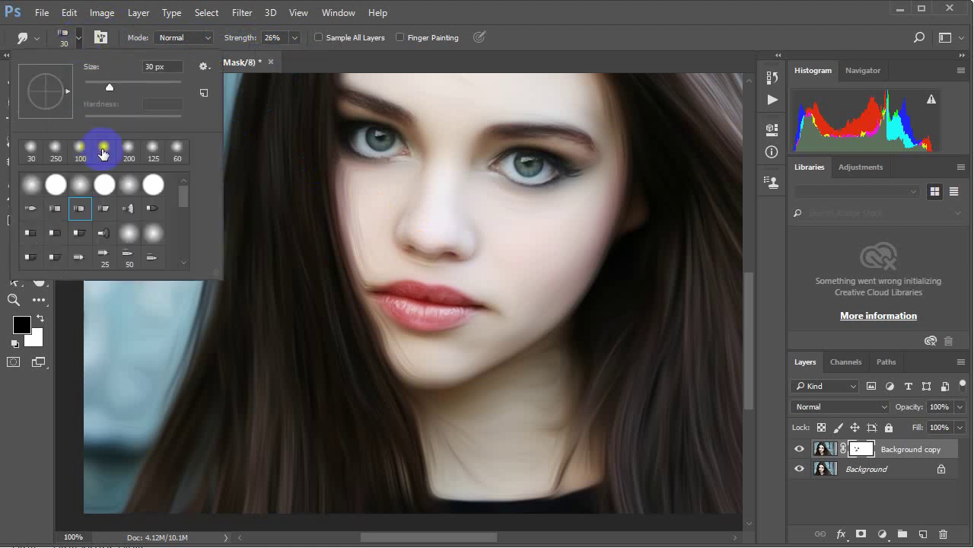
left_click(30, 150)
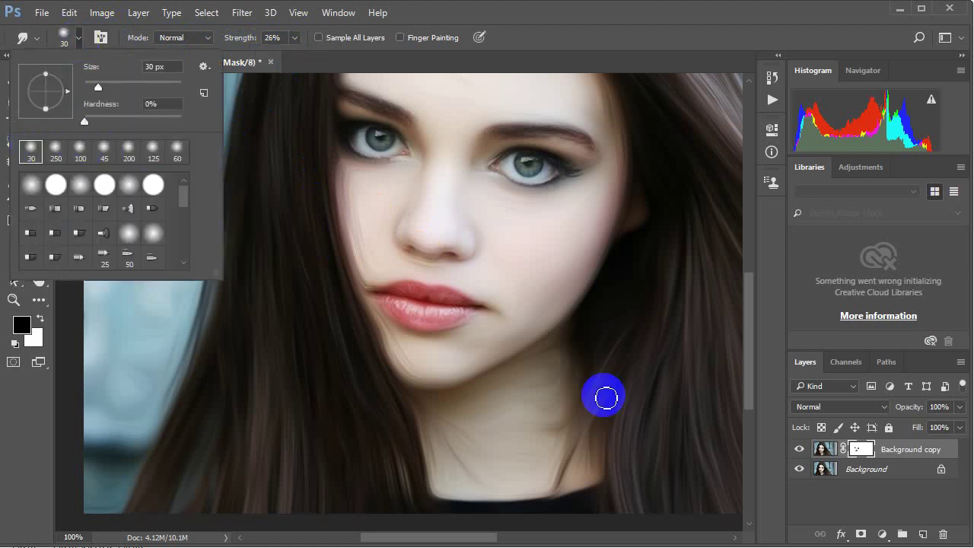
left_click(494, 384)
key("ctrl+plus")
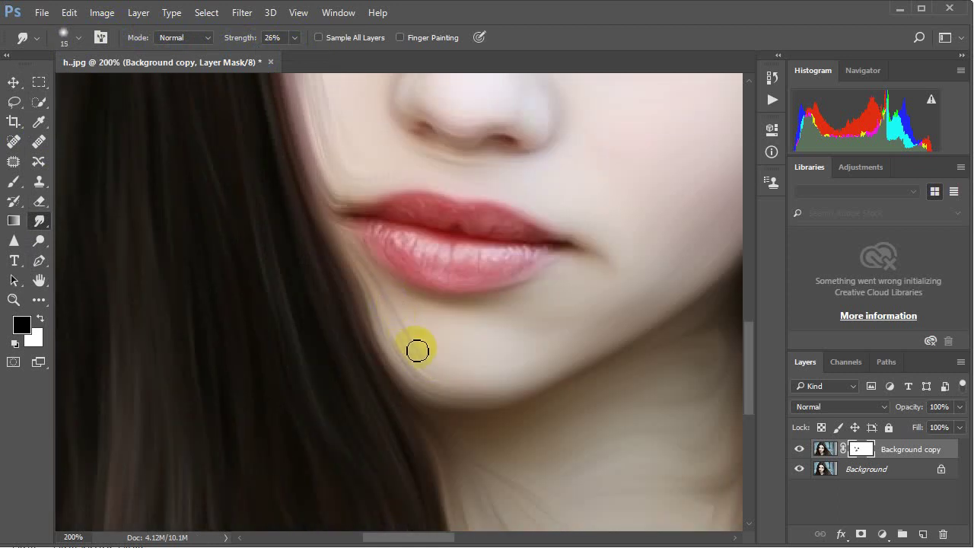
Target the layer image and smudge the skin at the lip corner and jaw edge.
left_click(822, 449)
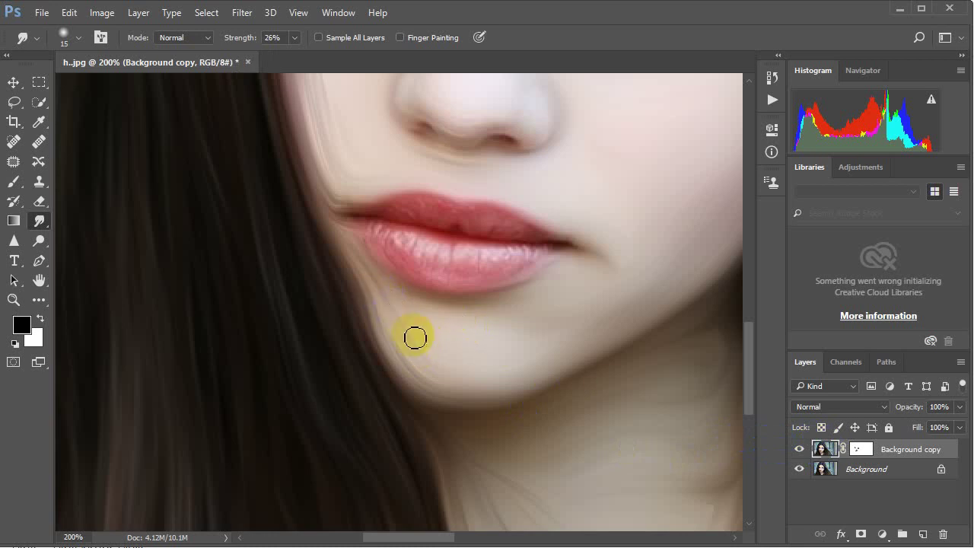
mouse_move(383, 286)
left_mouse_down()
mouse_move(389, 292)
mouse_move(374, 290)
mouse_move(424, 370)
mouse_move(394, 332)
left_mouse_up()
mouse_move(433, 371)
left_mouse_down()
mouse_move(370, 294)
mouse_move(381, 342)
mouse_move(392, 322)
mouse_move(428, 394)
left_mouse_up()
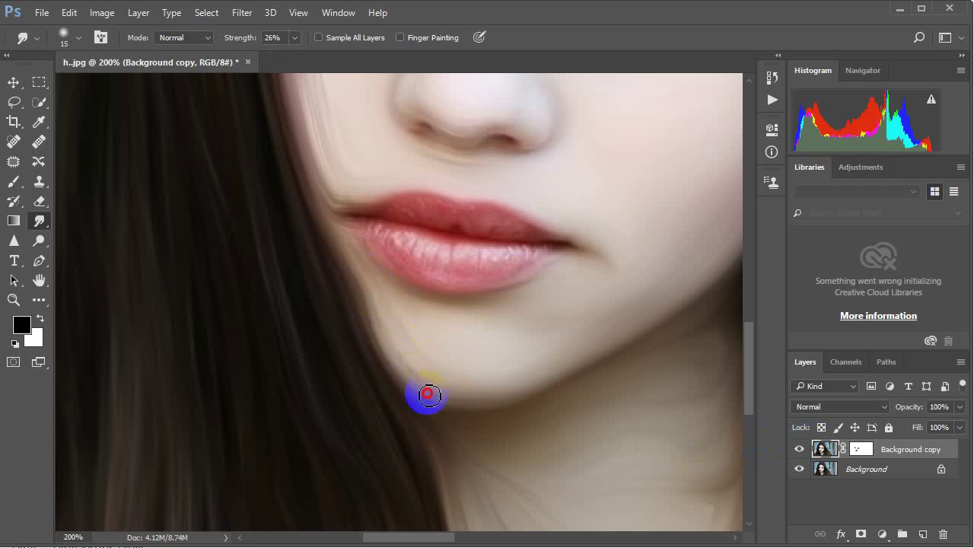
scroll(337, 217, "up", 2)
scroll(322, 226, "up", 2)
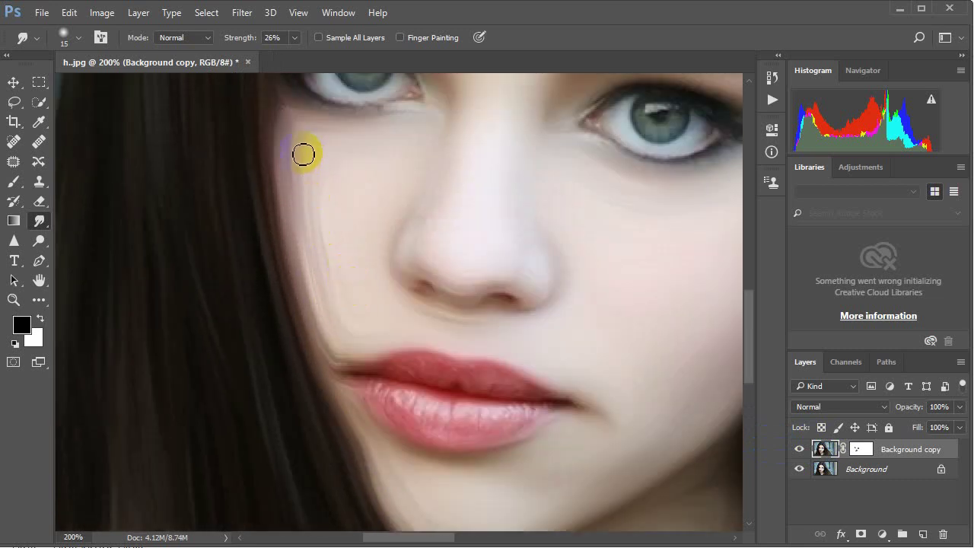
scroll(320, 195, "up", 1)
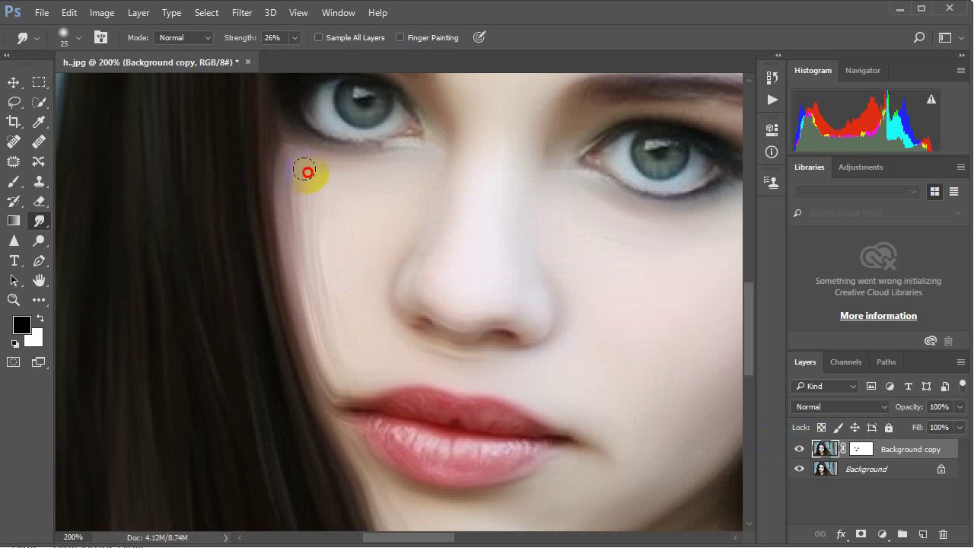
Smudge along the cheek edge beside the hair, then fit the view and smear hair near the neck.
mouse_move(290, 199)
left_mouse_down()
mouse_move(294, 244)
mouse_move(302, 196)
mouse_move(337, 401)
left_mouse_up()
key("bracketleft")
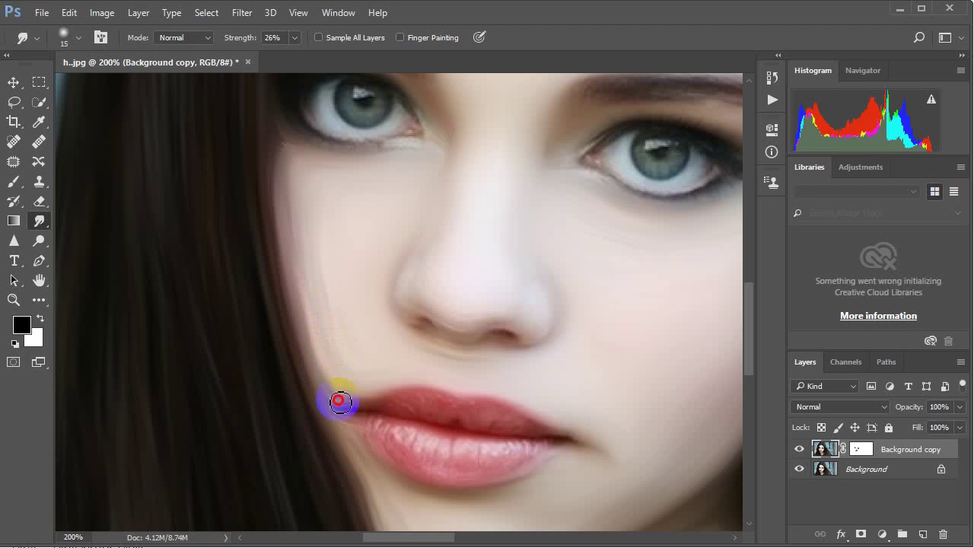
key("bracketright")
left_click_drag(297, 202, 322, 282)
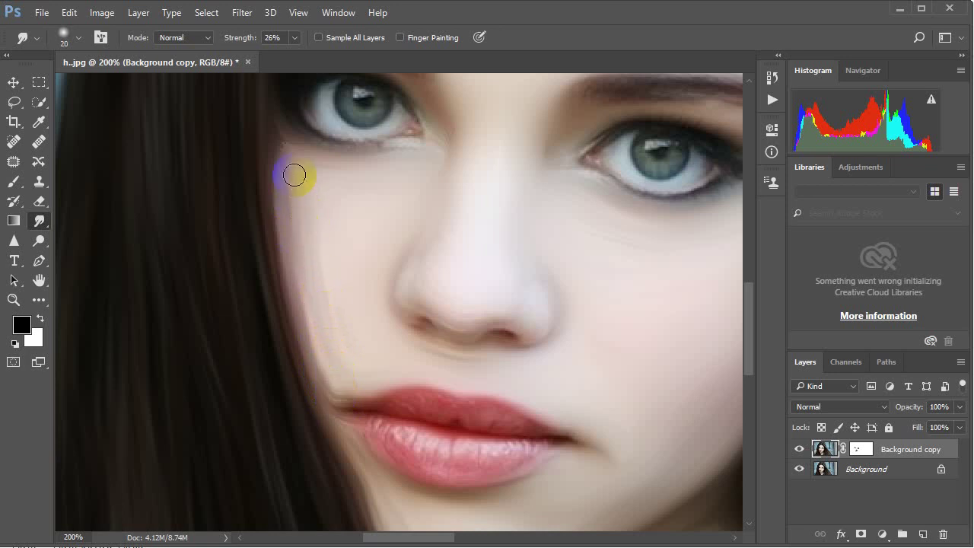
mouse_move(294, 174)
left_mouse_down()
mouse_move(287, 244)
mouse_move(313, 352)
mouse_move(333, 383)
mouse_move(348, 342)
left_mouse_up()
scroll(333, 371, "down", 3)
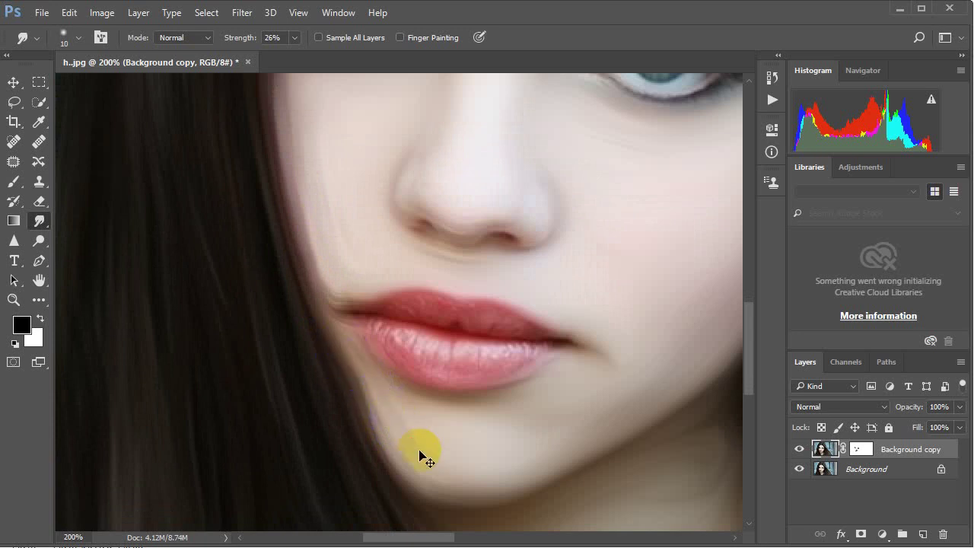
key("ctrl+0")
left_click_drag(476, 455, 371, 444)
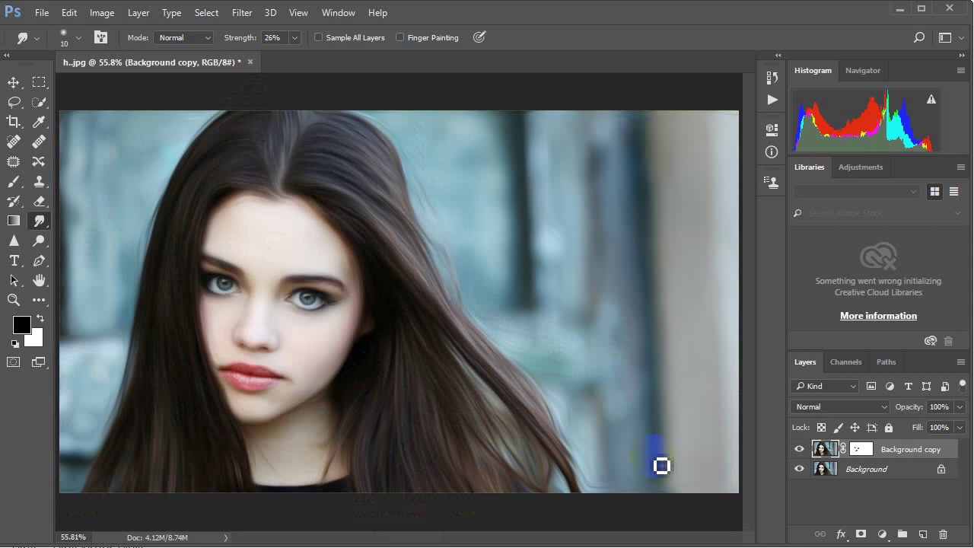
Merge Background copy down into the Background layer.
double_click(900, 454)
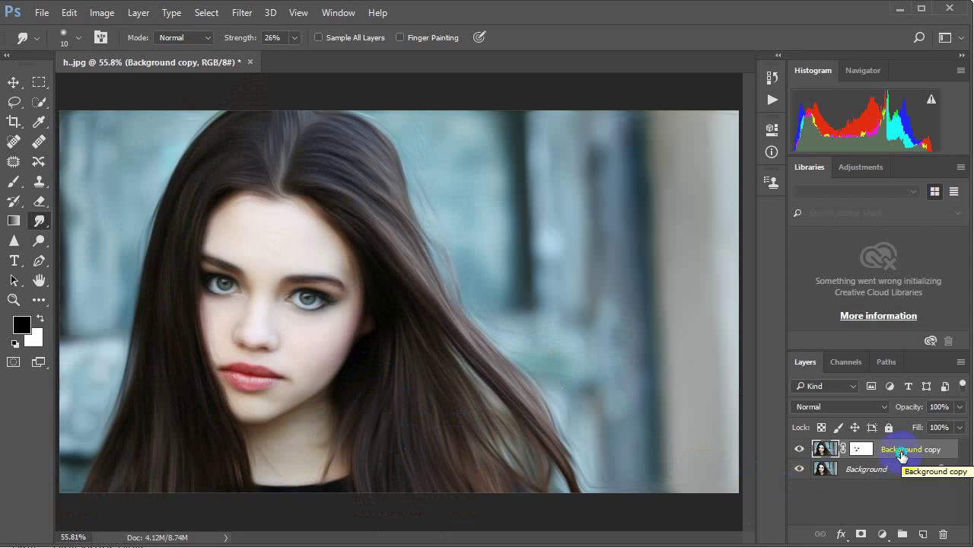
right_click(902, 455)
left_click(659, 514)
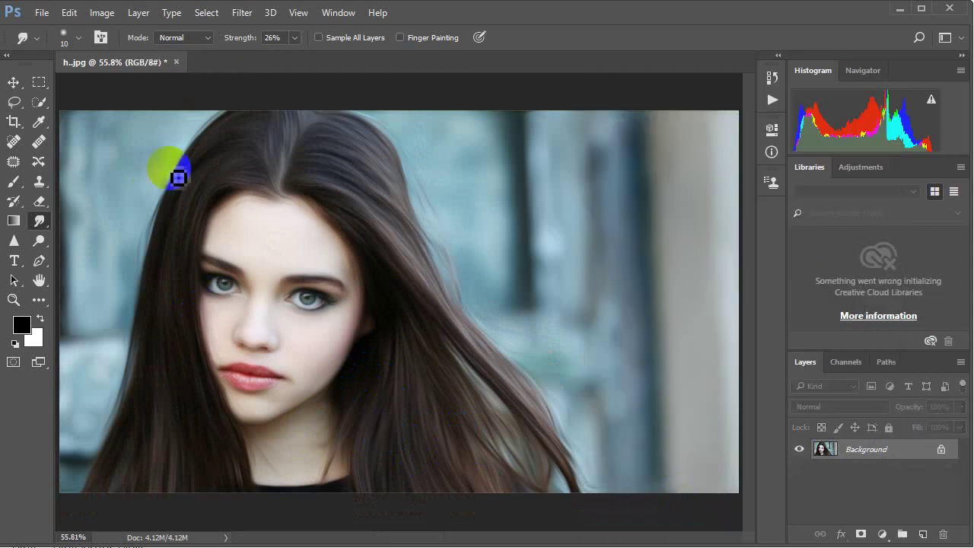
Save the image as JPEG 'Oi; paint.jpg' at quality 8 (High).
left_click(41, 12)
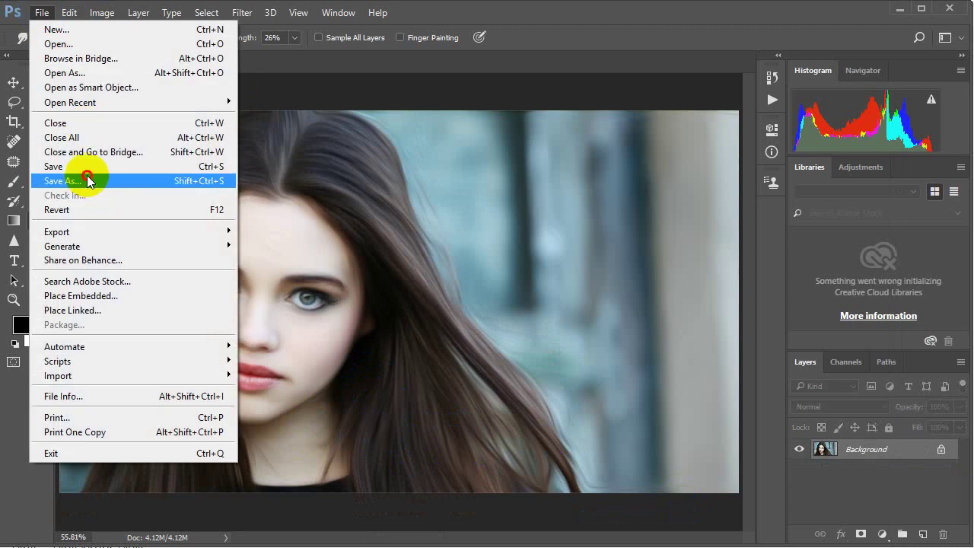
left_click(88, 181)
left_click(175, 306)
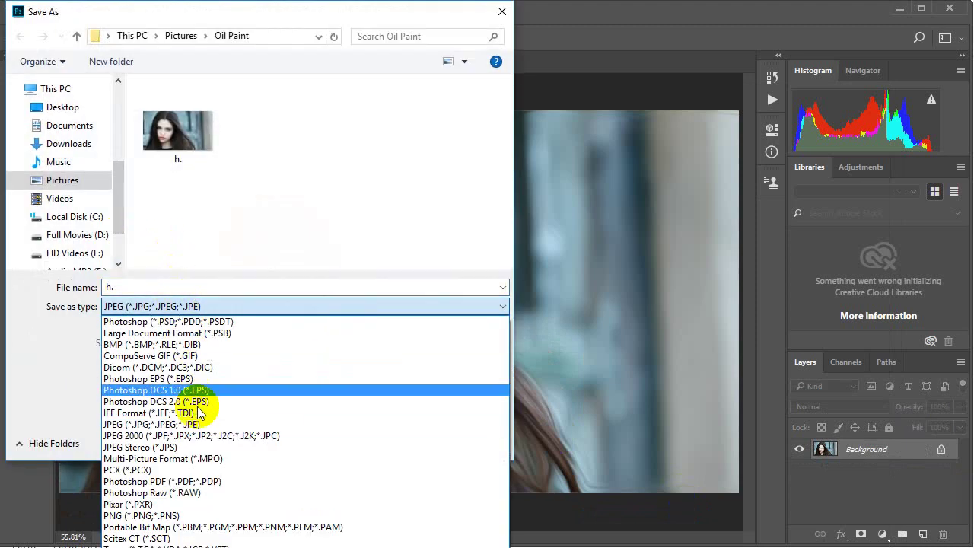
left_click(228, 424)
double_click(157, 285)
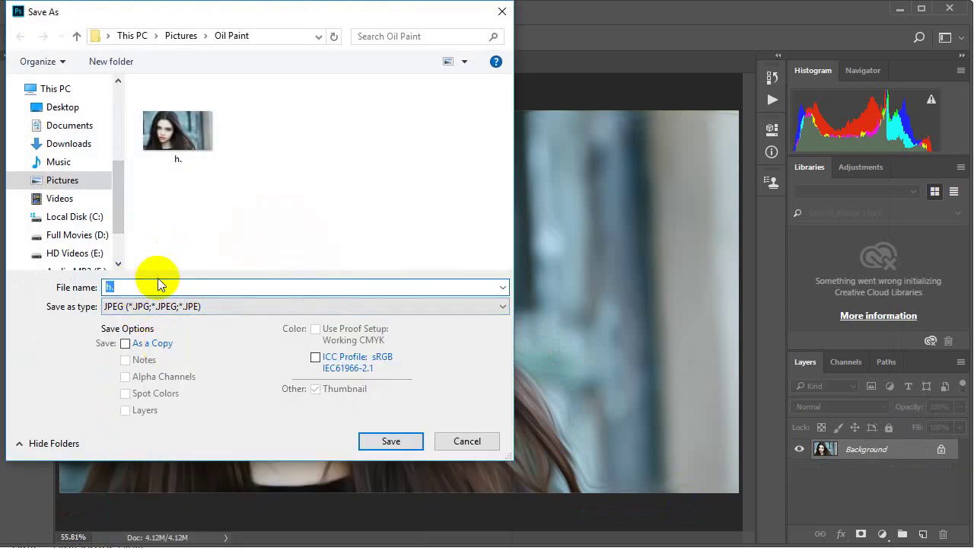
type("Oi; paint")
key("Return")
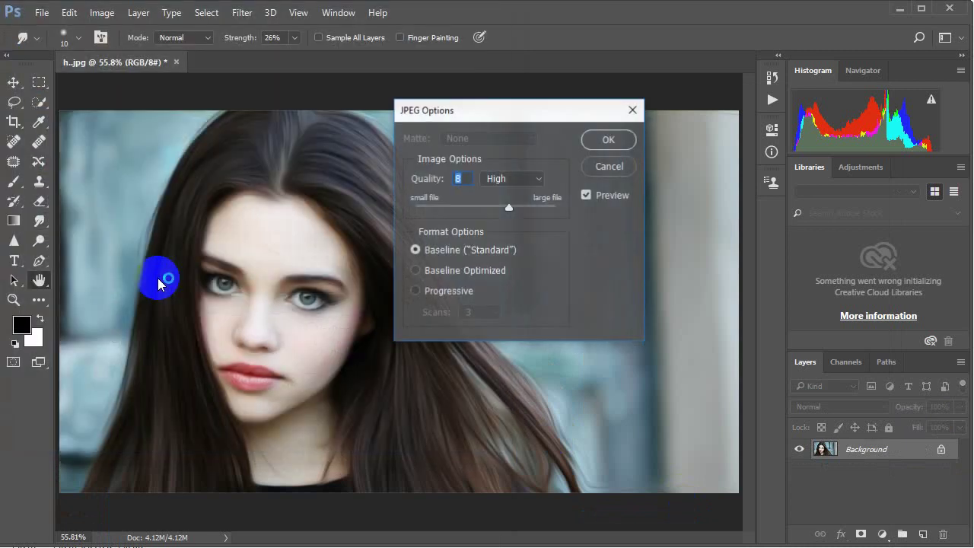
left_click(609, 140)
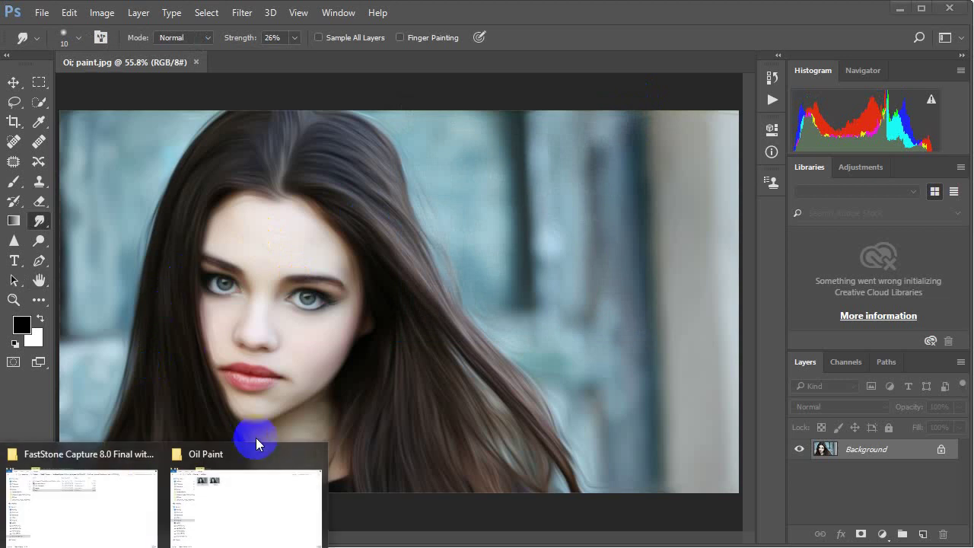
View the original h. photo and the painted Oi; paint.jpg in Picasa, then close the viewer.
left_click(251, 449)
double_click(213, 104)
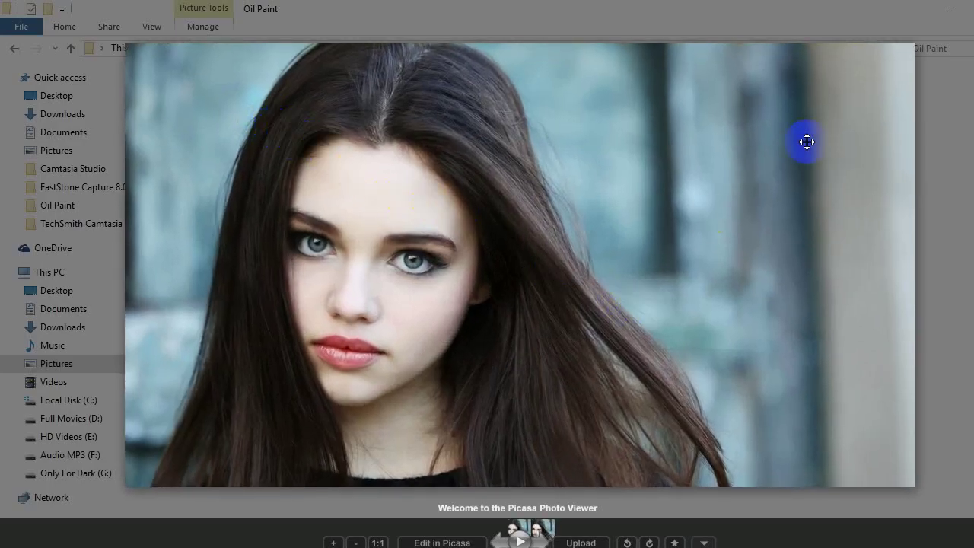
key("Escape")
left_click(301, 105)
double_click(301, 105)
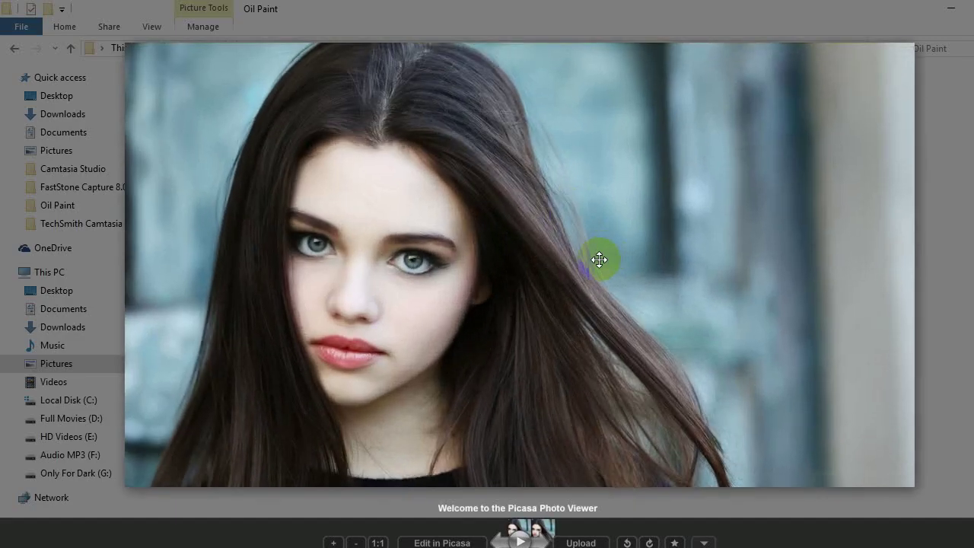
key("Right")
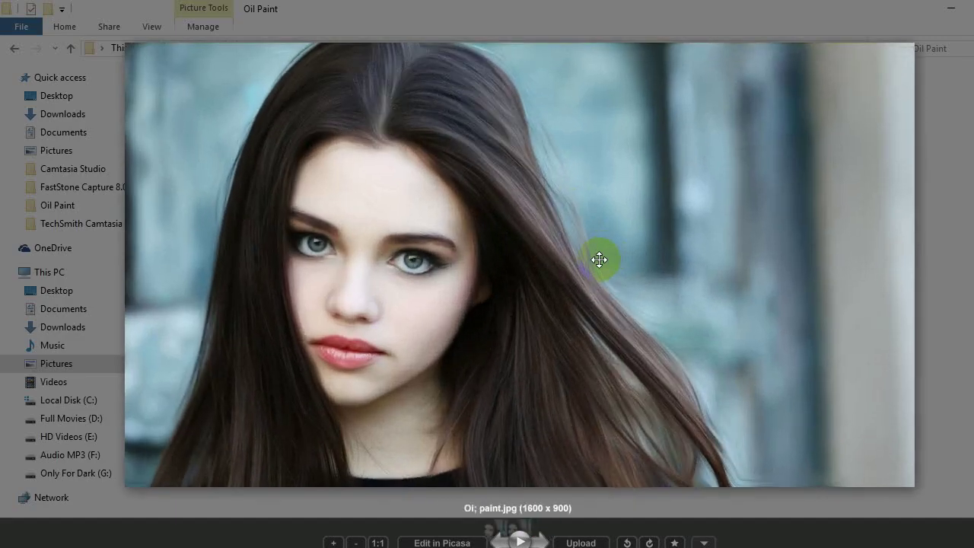
key("Escape")
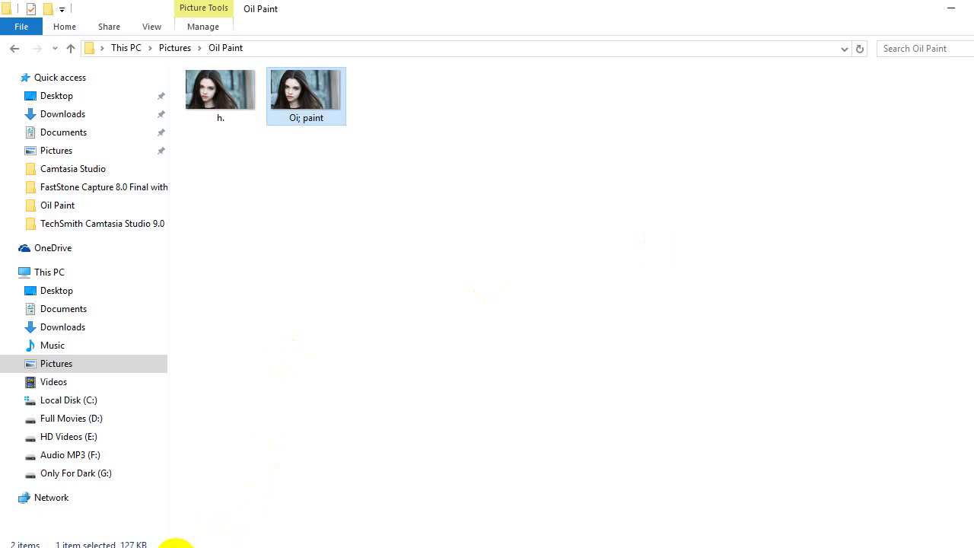
mouse_move(166, 542)
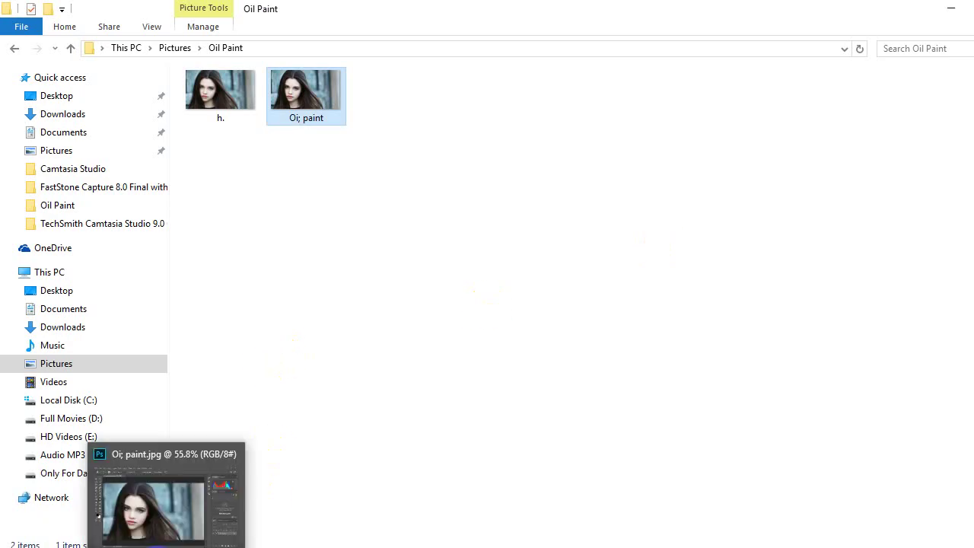
Return to Photoshop's Oi; paint.jpg portrait and dab the Smudge tool on the canvas.
left_click(168, 503)
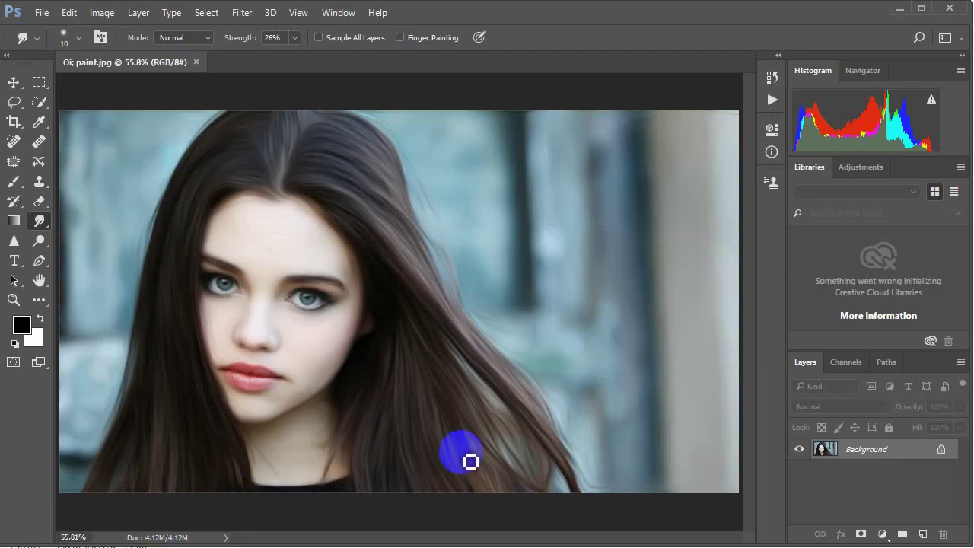
left_click(652, 167)
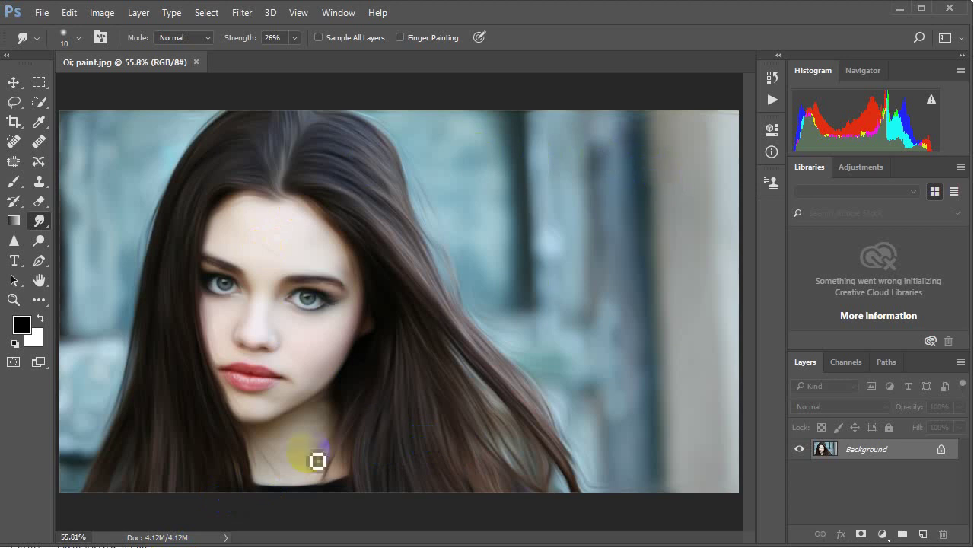
left_click_drag(115, 457, 197, 313)
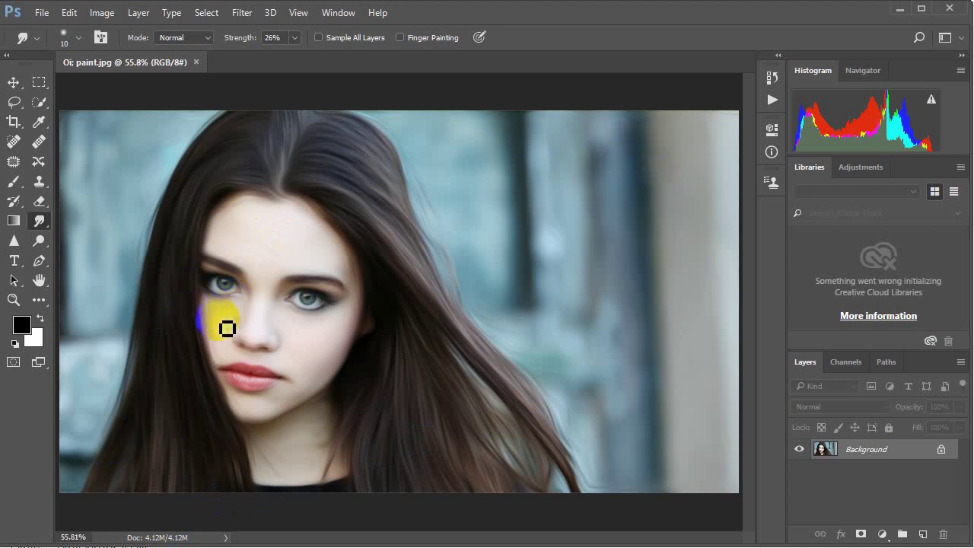
left_click(206, 331)
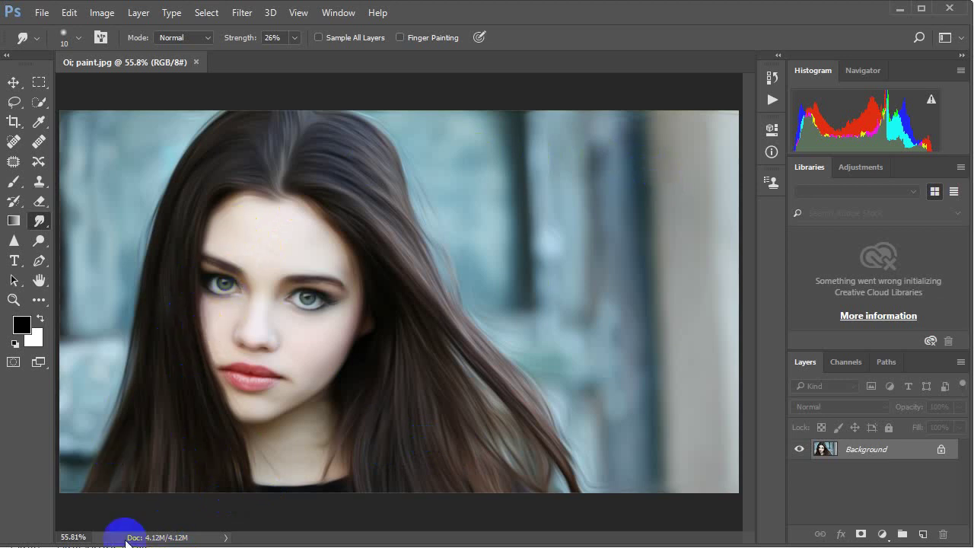